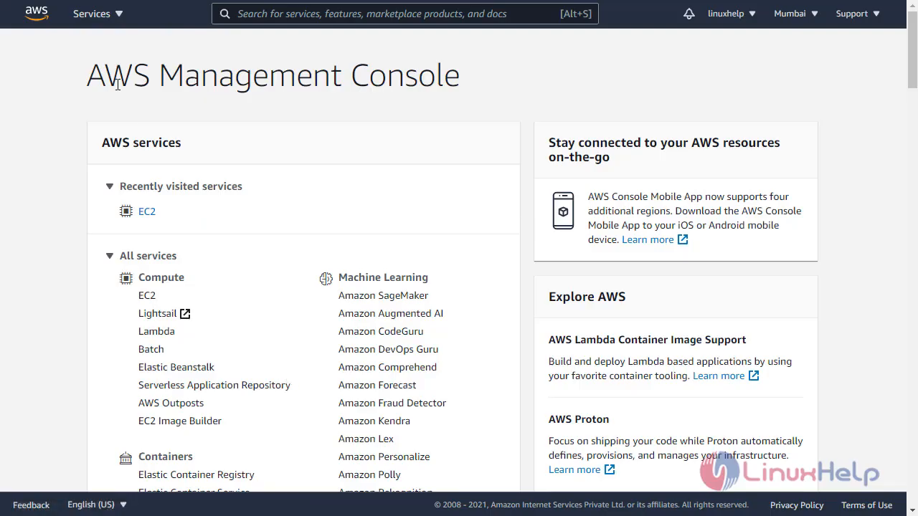
- Start launching a new EC2 instance from the 64-bit (x86) Amazon Linux 2 AMI (HVM), SSD Volume Type
left_click(109, 16)
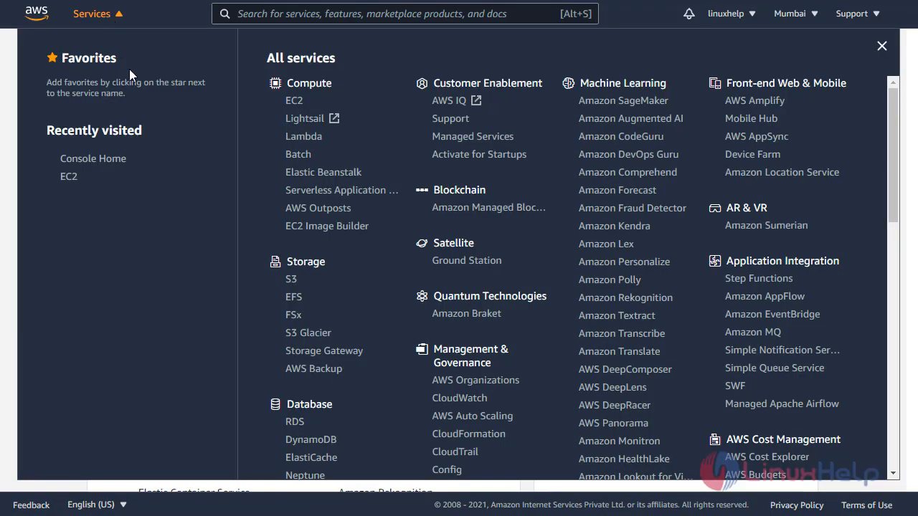
left_click(295, 101)
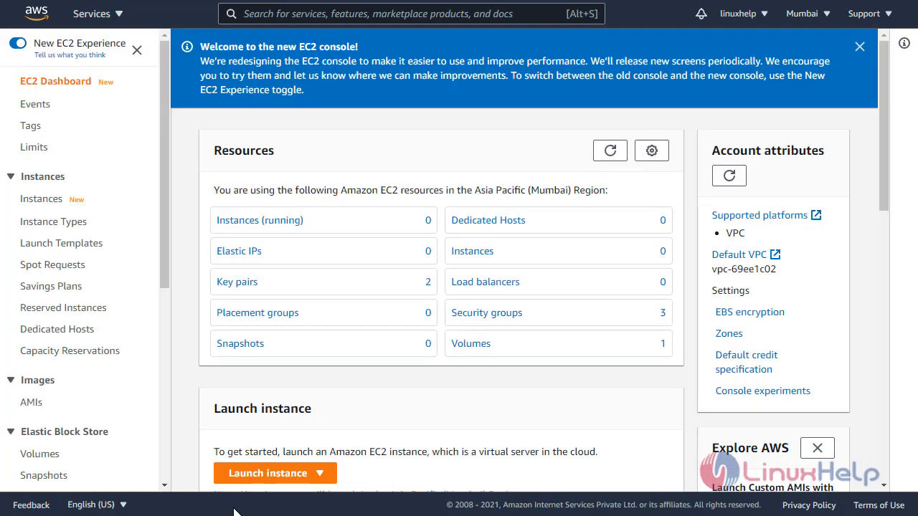
scroll(303, 402, "down", 2)
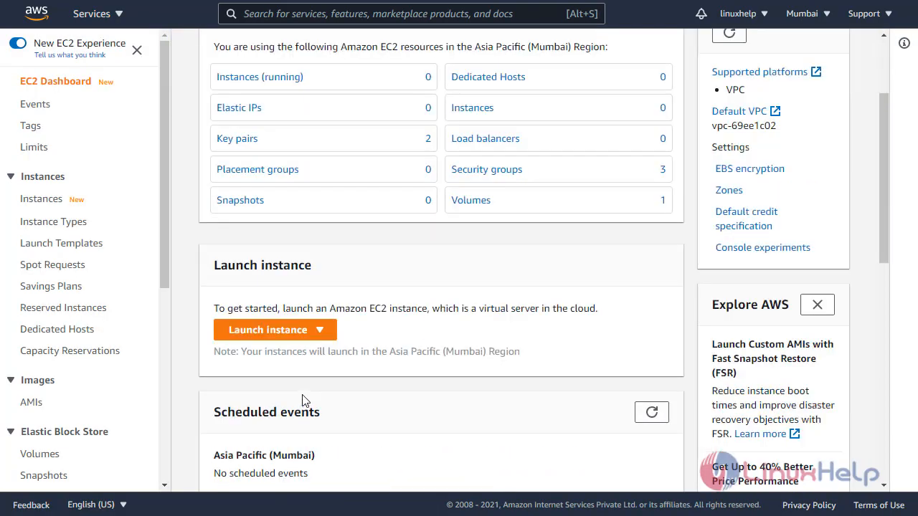
left_click(290, 331)
left_click(268, 352)
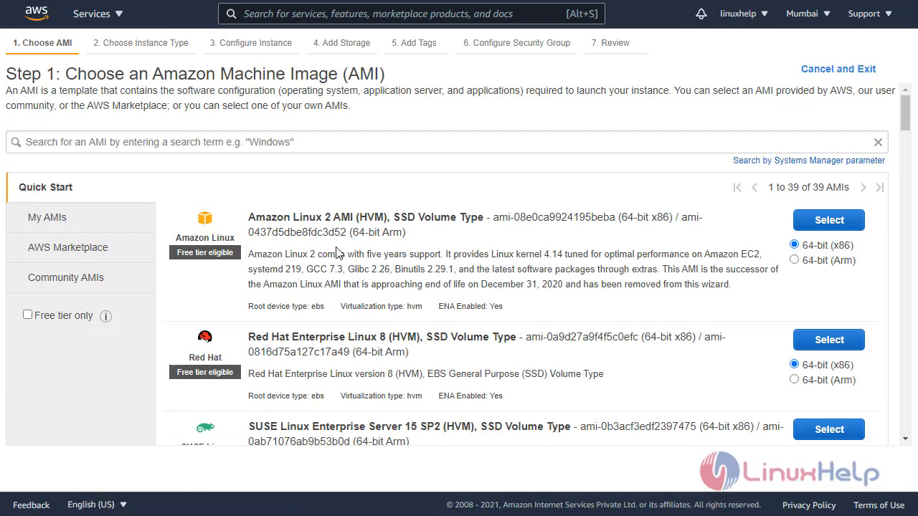
left_click(826, 224)
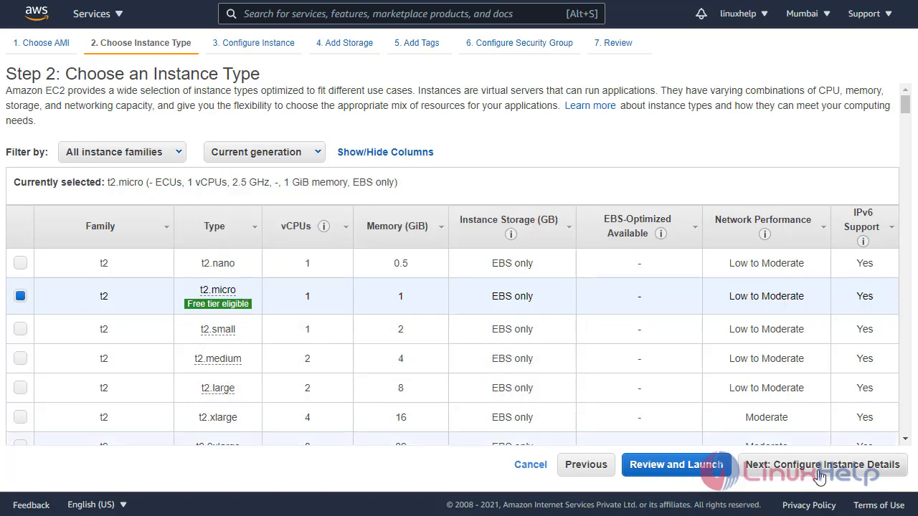
- Keep the t2.micro instance type and the default instance details, and proceed to the storage configuration
left_click(820, 476)
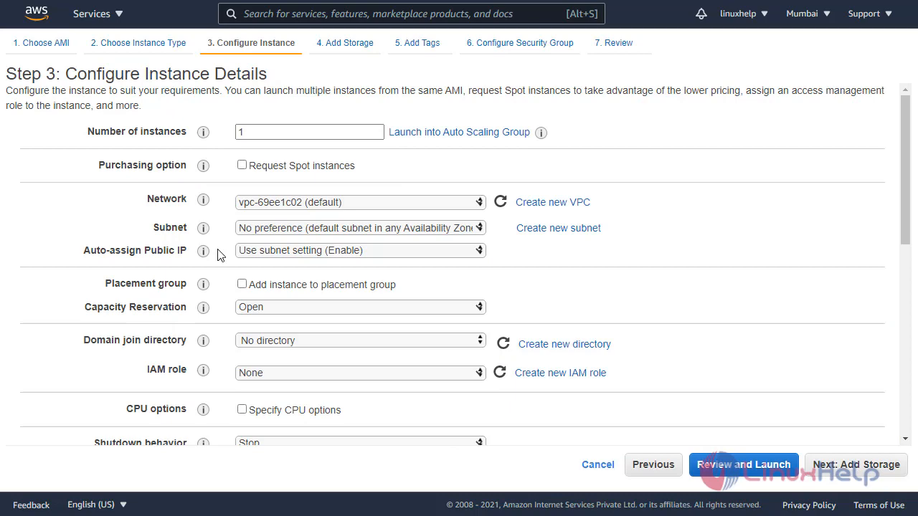
scroll(230, 322, "down", 3)
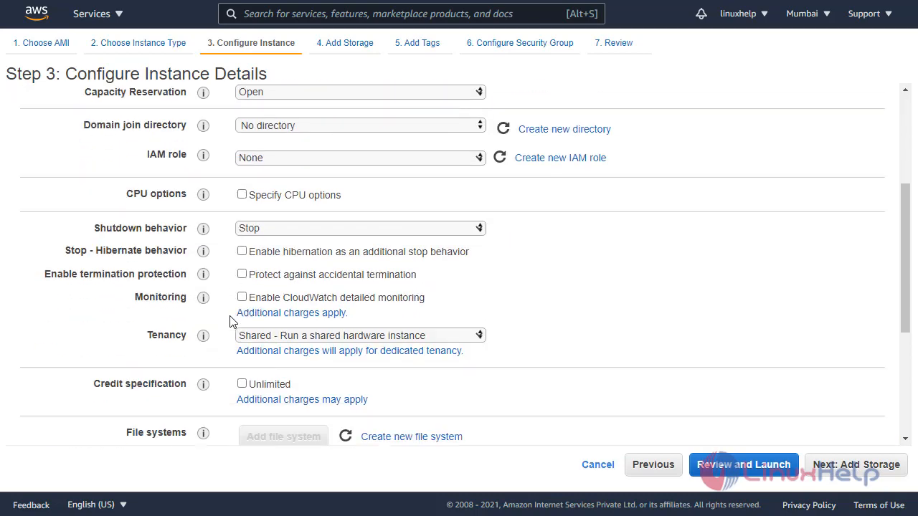
scroll(230, 322, "down", 4)
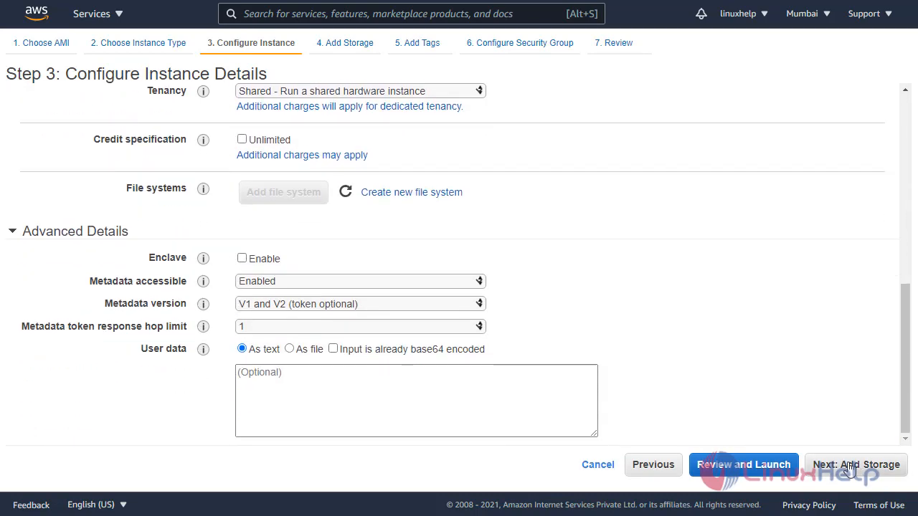
left_click(854, 466)
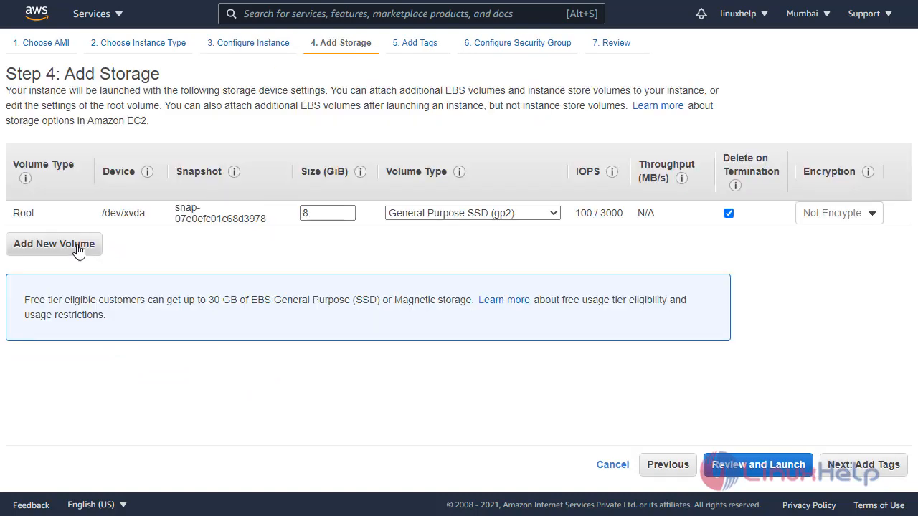
- Add a 5 GiB General Purpose SSD (gp2) EBS volume on /dev/sdb and continue to the tags
left_click(78, 247)
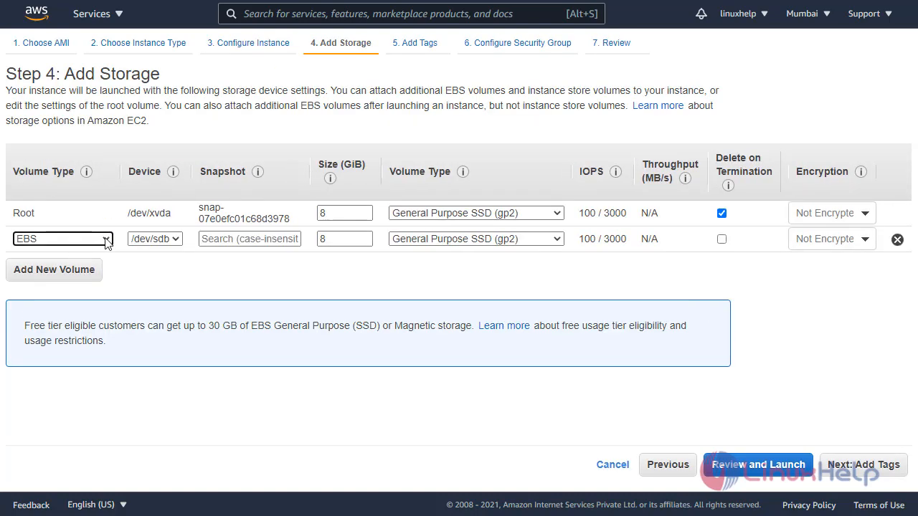
left_click(176, 239)
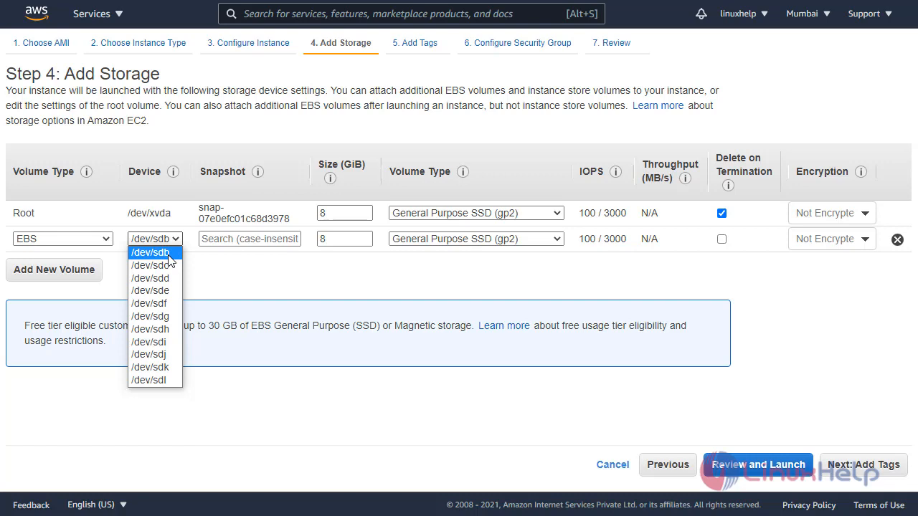
left_click(168, 255)
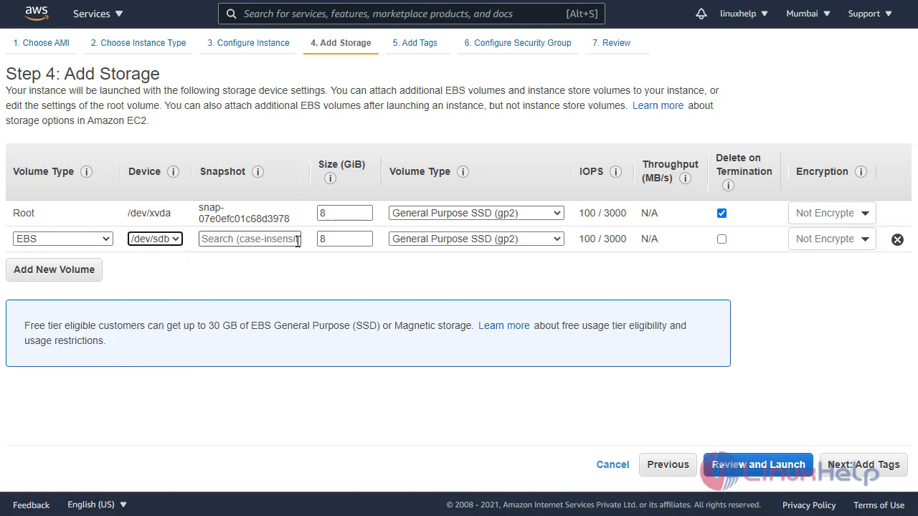
double_click(330, 240)
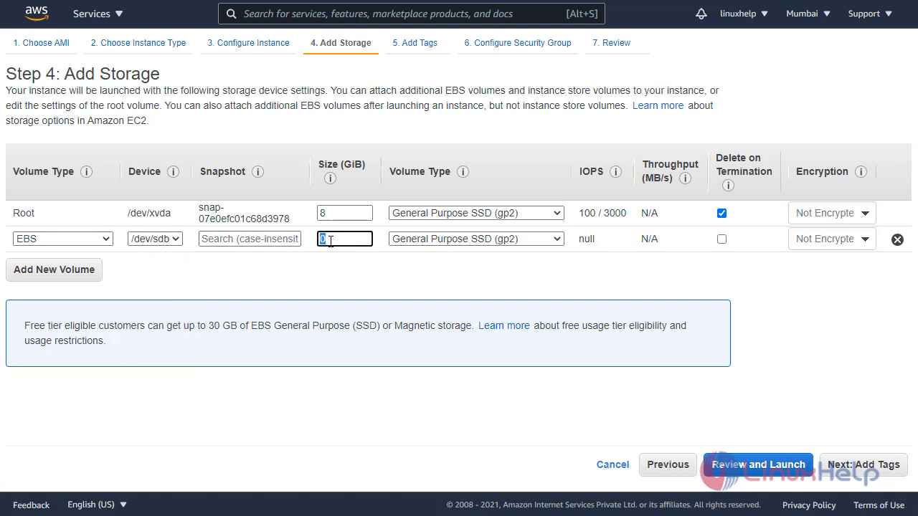
type("5")
left_click(415, 288)
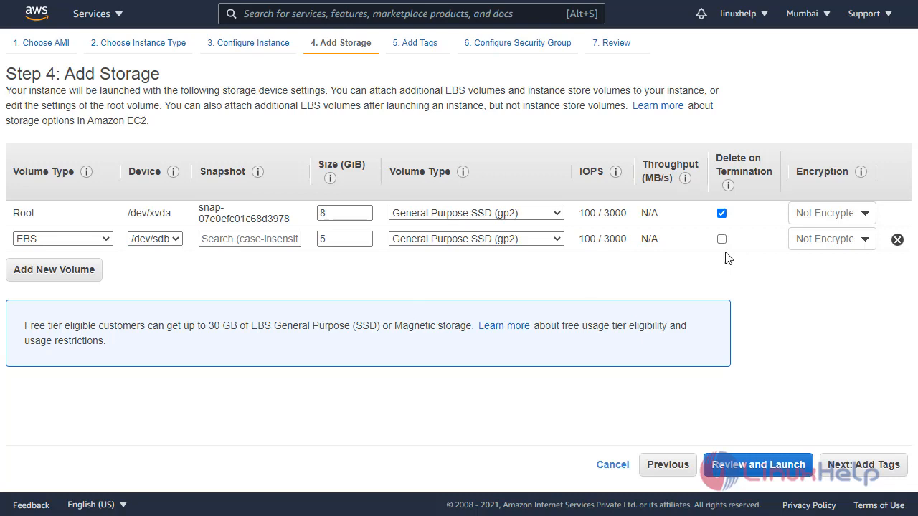
left_click(890, 468)
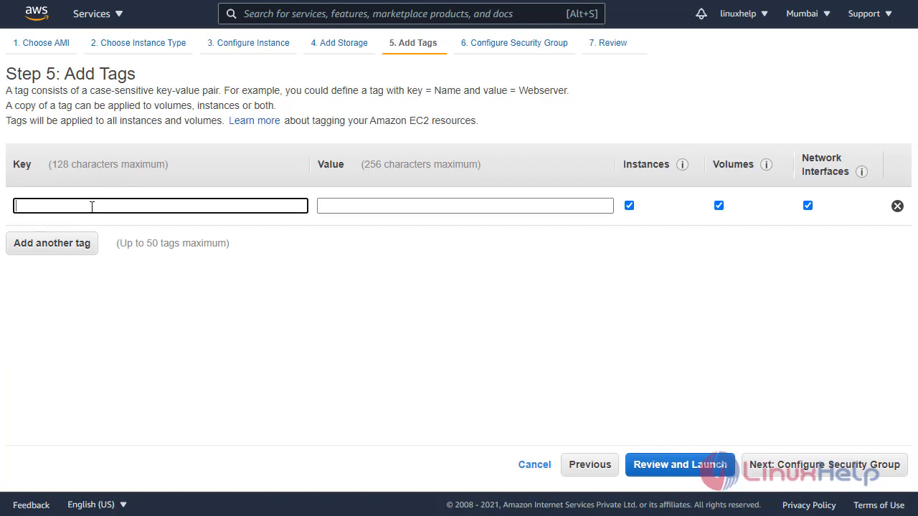
- Add a tag with key name and value linuxhelp, and continue to the security group configuration
type("name")
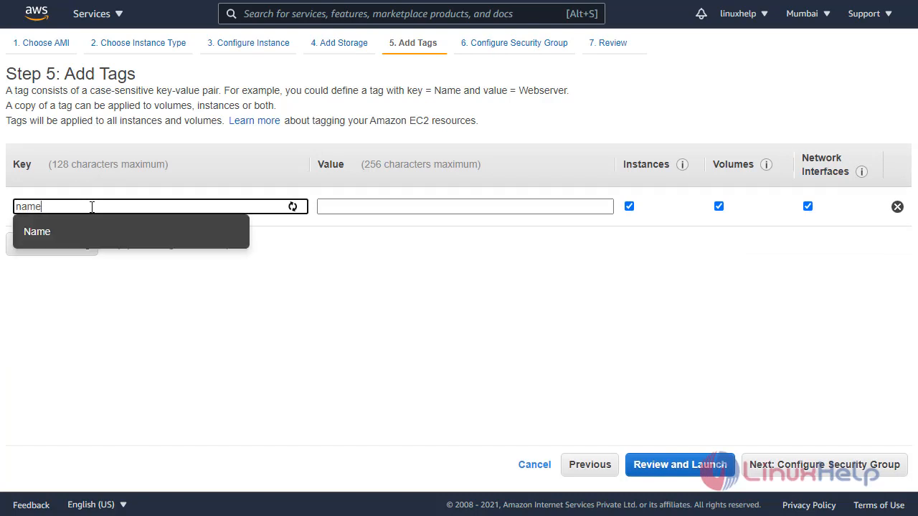
key("Tab")
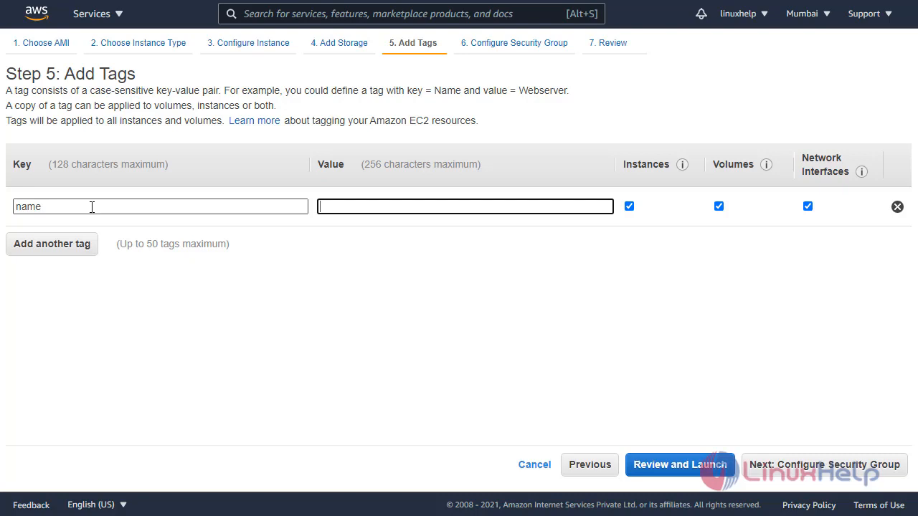
type("lin")
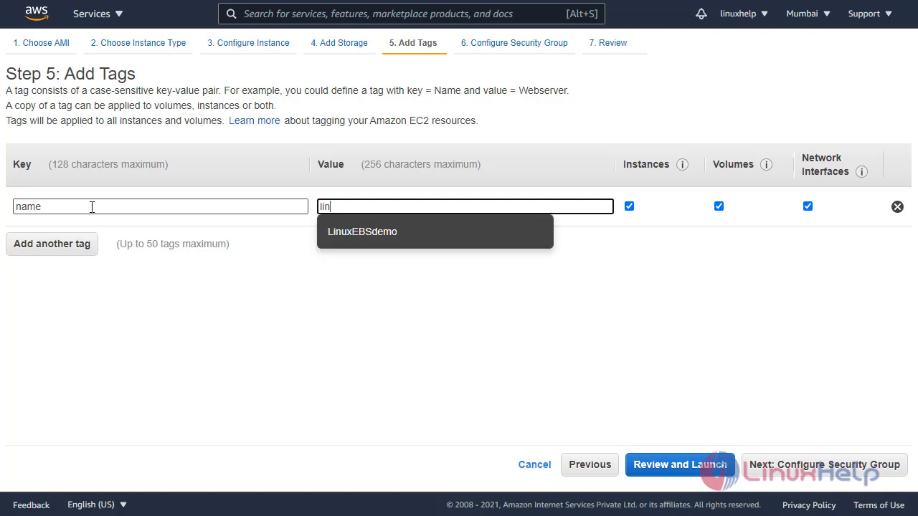
type("uxhelp")
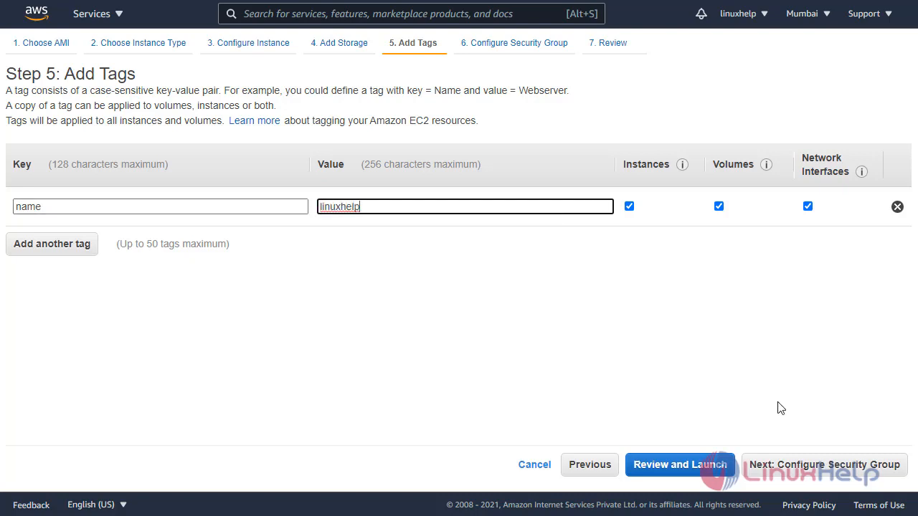
left_click(824, 464)
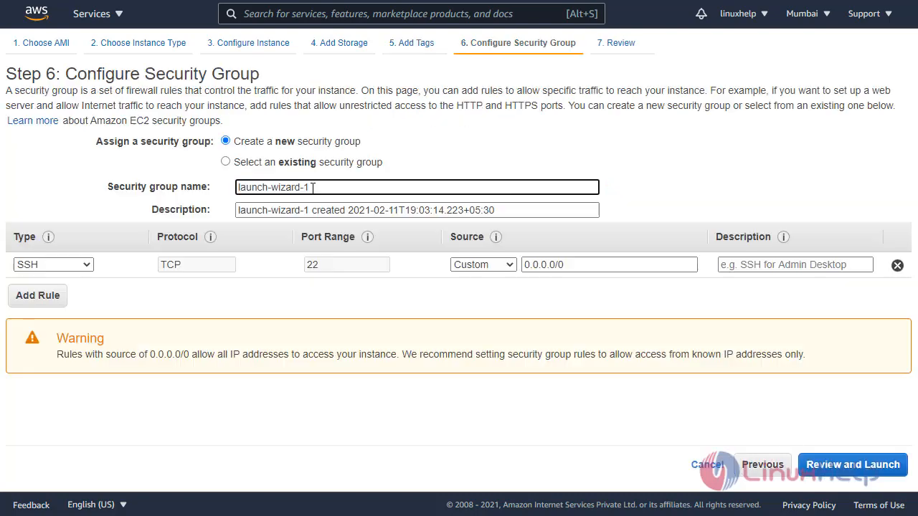
- Name the new security group linuxhelp, replace launch-wizard-1 with linuxhelp in its description, and proceed to the launch review
left_click_drag(312, 187, 192, 178)
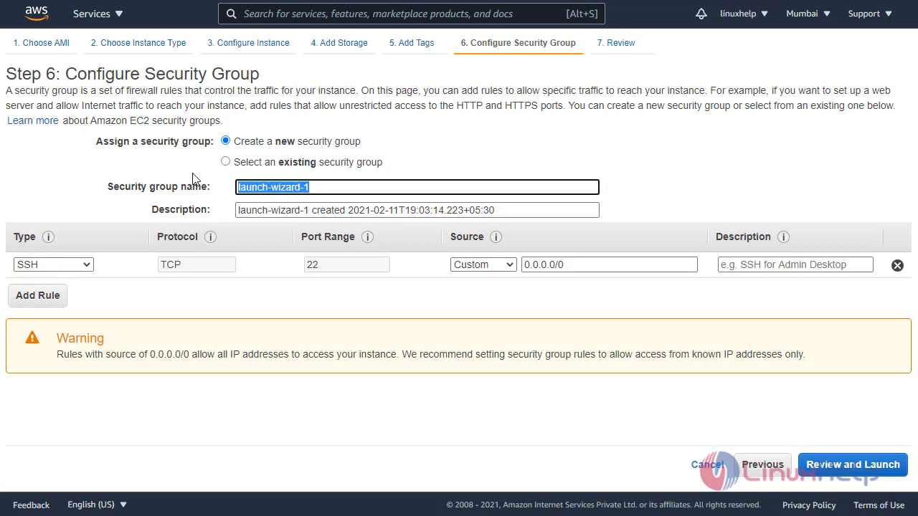
key("BackSpace")
type("linuz")
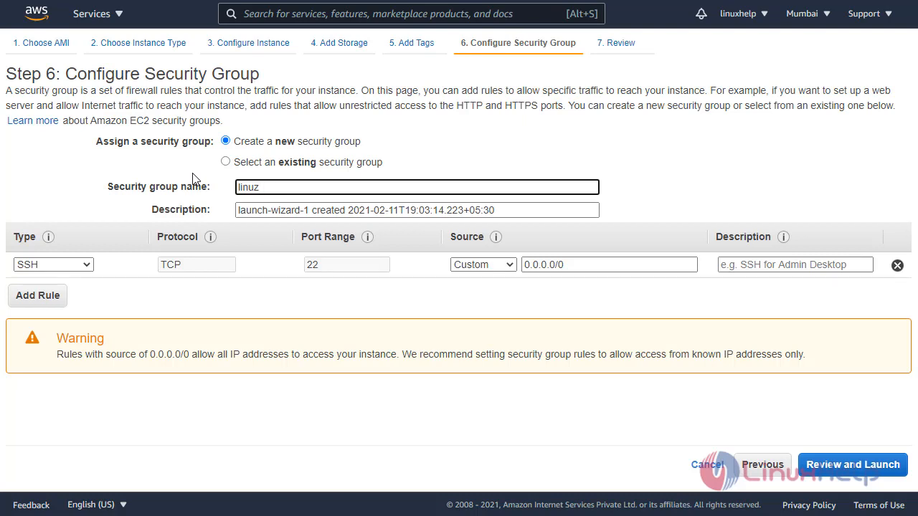
key("BackSpace")
type("xhelp")
left_click_drag(309, 210, 224, 217)
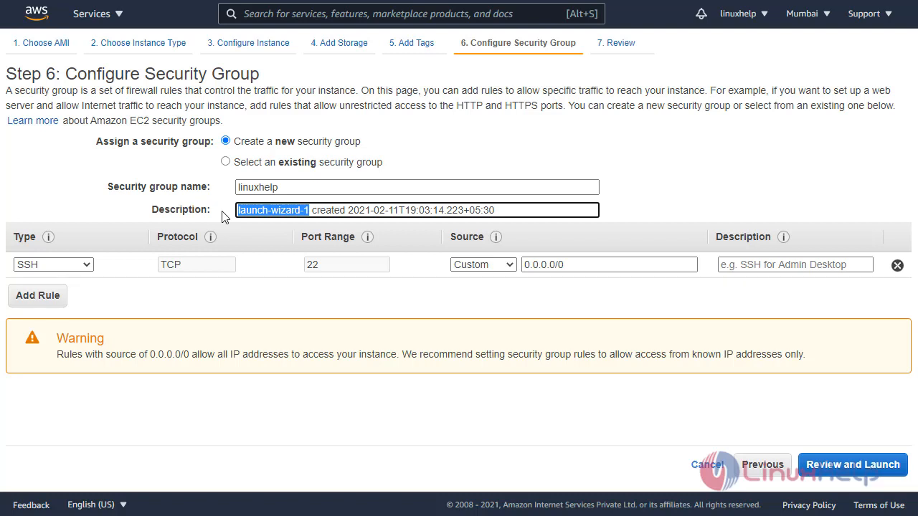
type("linuxhelp")
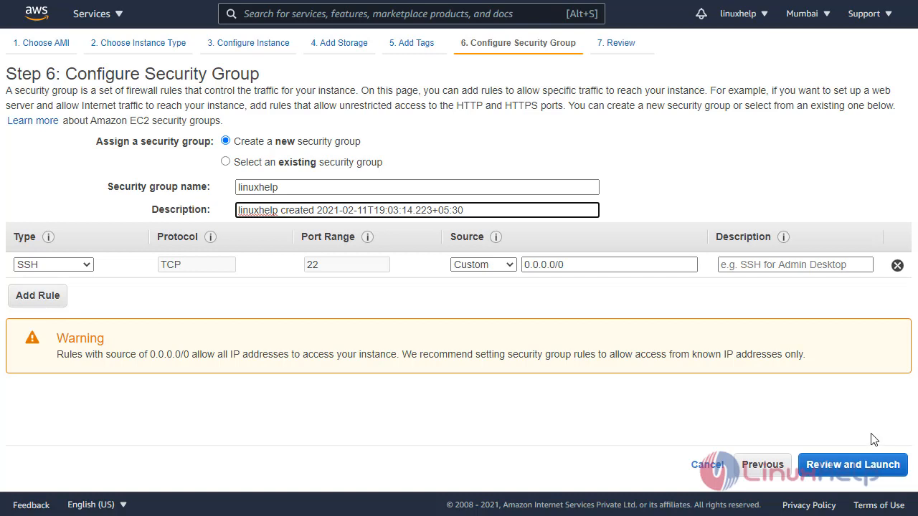
left_click(870, 473)
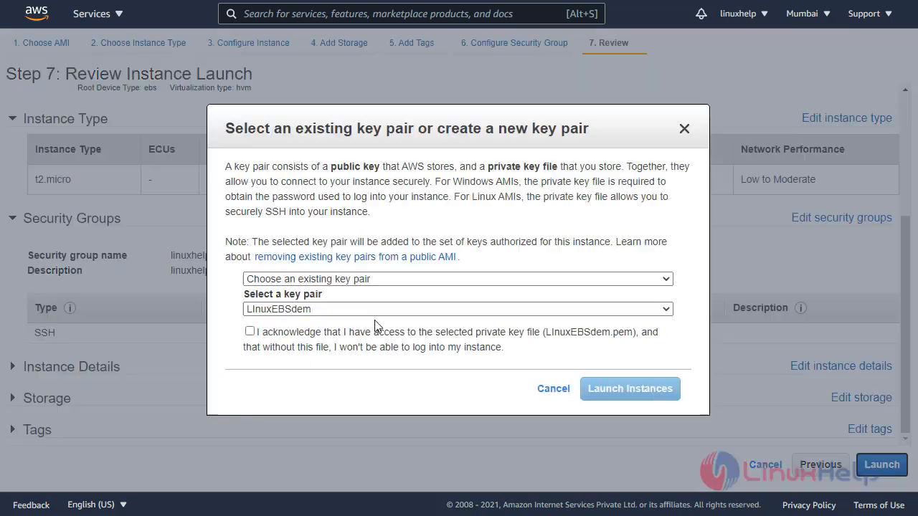
- Launch the instance with the existing key pair LInuxEBSdem, acknowledging access to its private key file
left_click(881, 465)
left_click(399, 280)
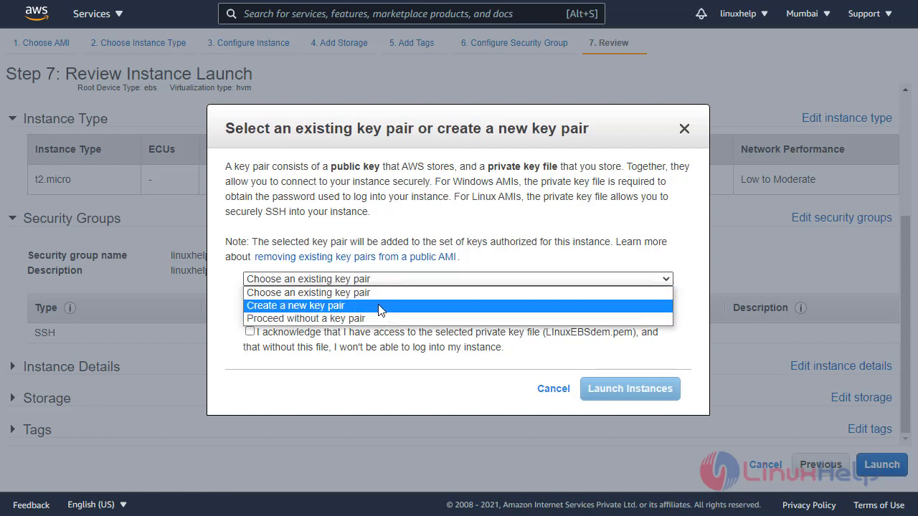
left_click(378, 359)
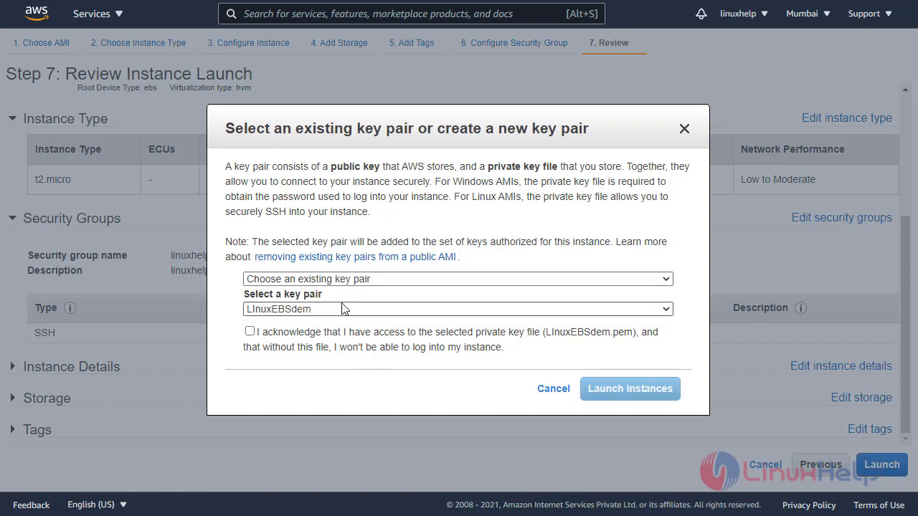
left_click(341, 334)
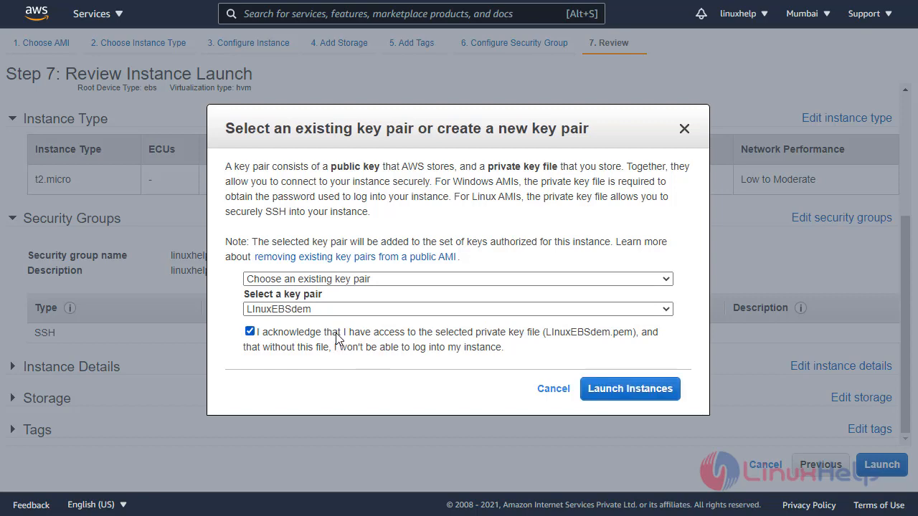
left_click(654, 388)
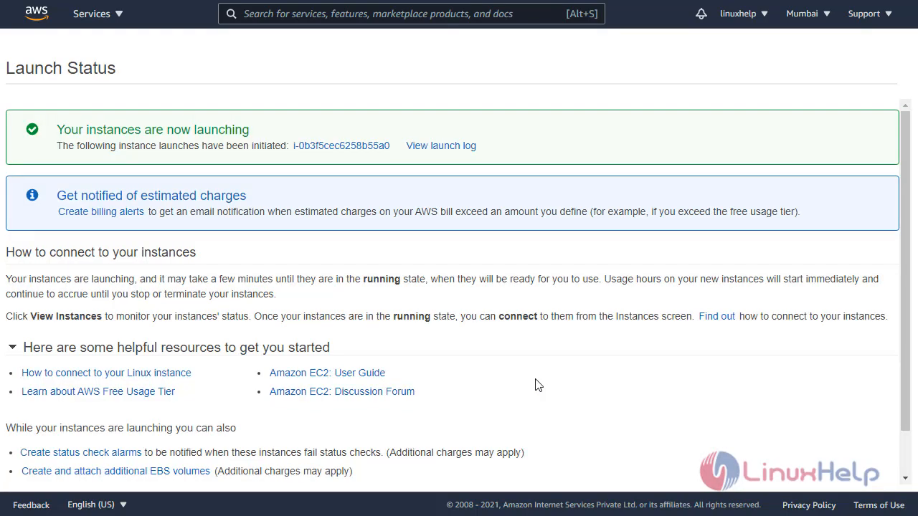
- Open the instances list and examine the new instance's state, availability zone and detailed summary
scroll(656, 436, "down", 1)
left_click(852, 473)
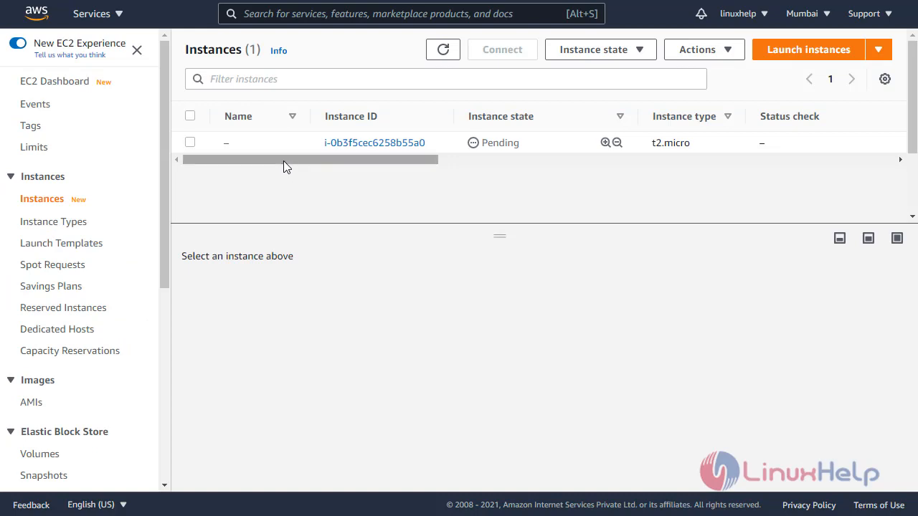
left_click_drag(283, 161, 370, 162)
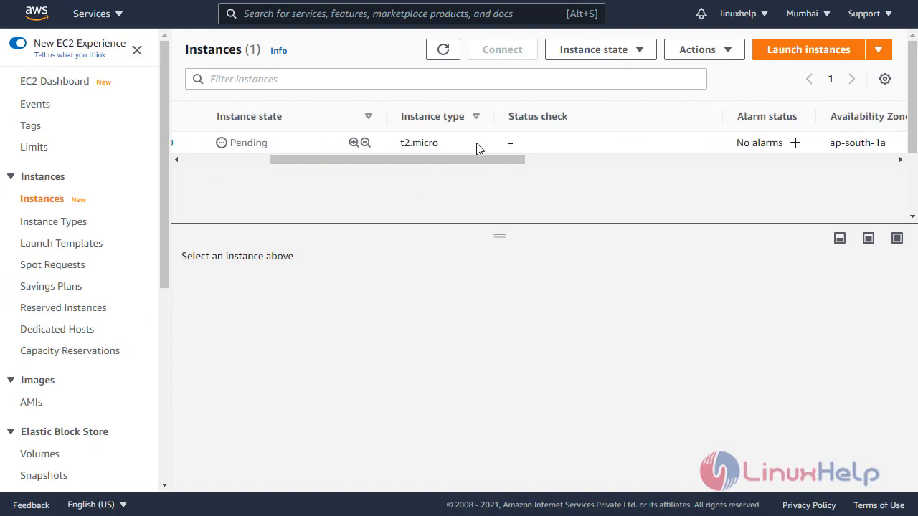
left_click_drag(491, 160, 544, 163)
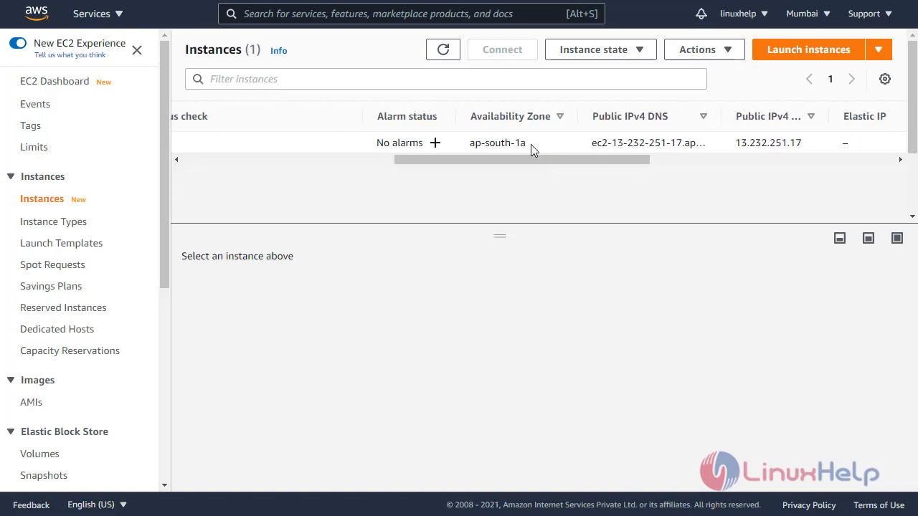
left_click_drag(538, 159, 326, 161)
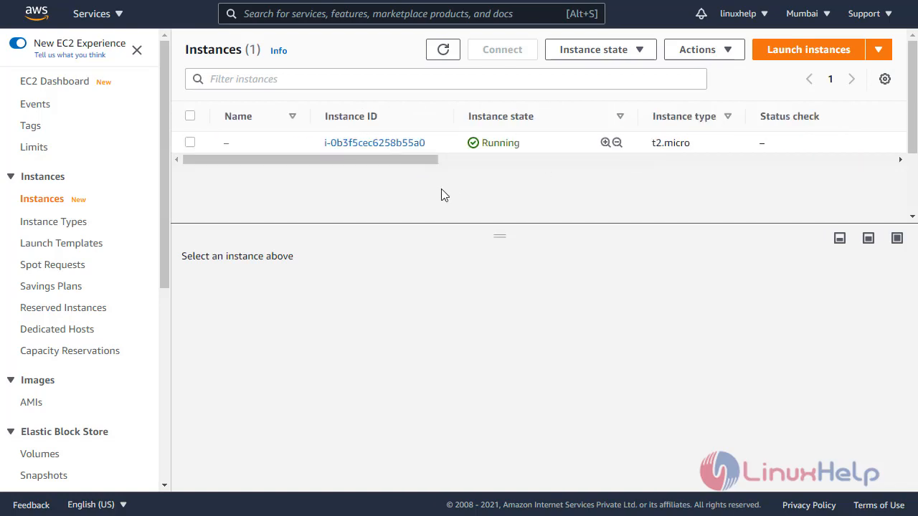
left_click(189, 143)
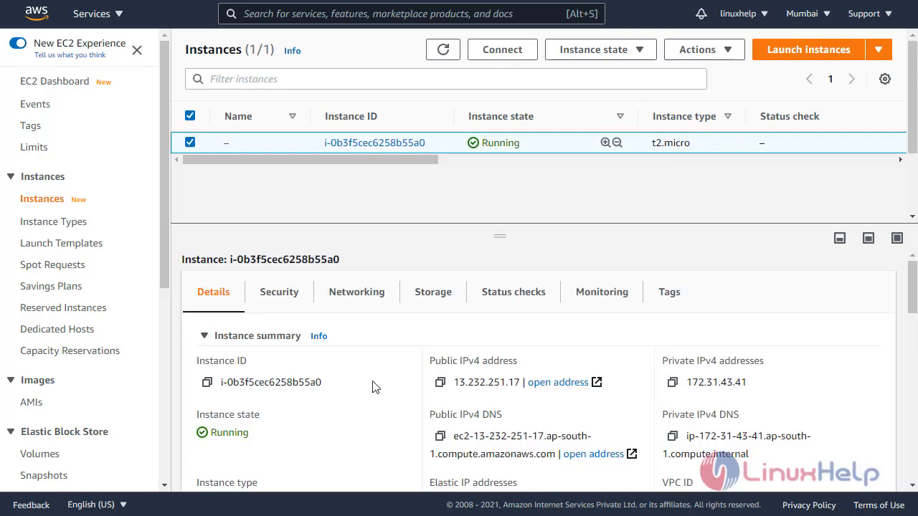
scroll(380, 388, "down", 2)
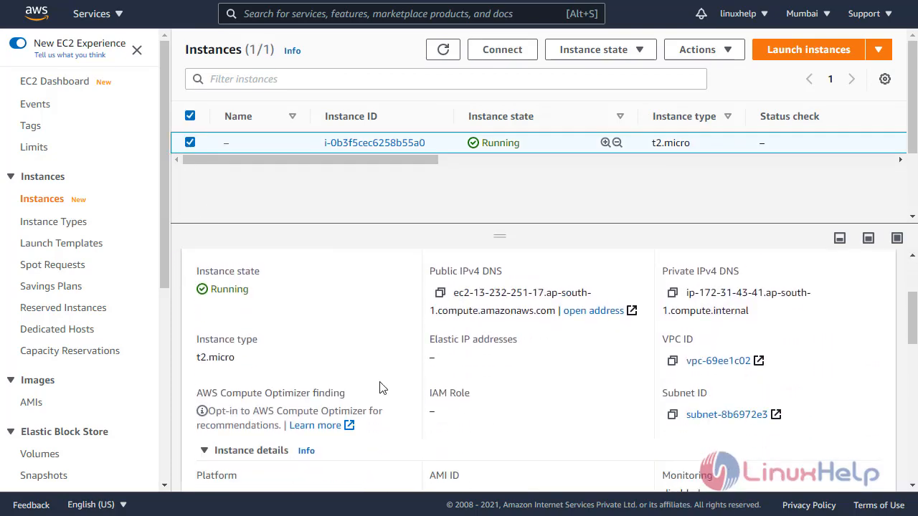
- Look through the remaining instance details, and select both the 5 GiB and 8 GiB volumes in the Elastic Block Store volumes list
scroll(380, 387, "down", 8)
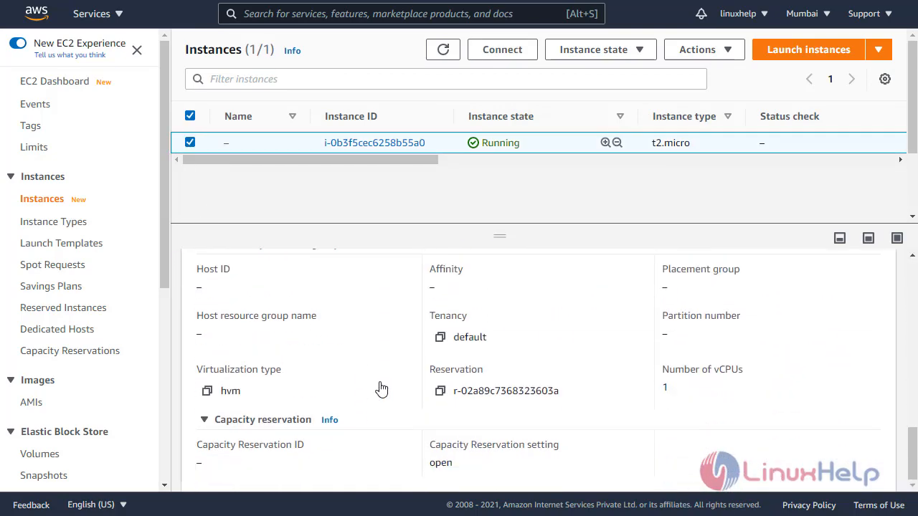
scroll(380, 389, "up", 10)
scroll(117, 330, "down", 4)
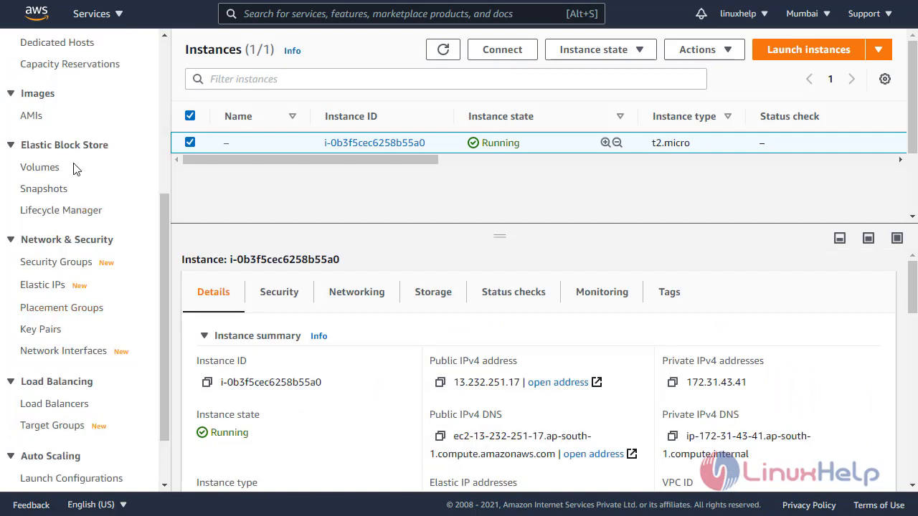
left_click(39, 169)
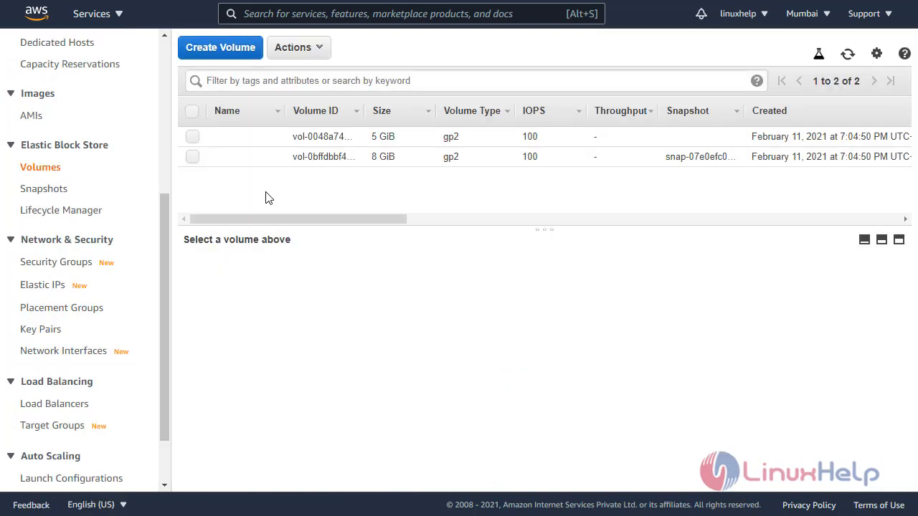
left_click(380, 137)
left_click(192, 156)
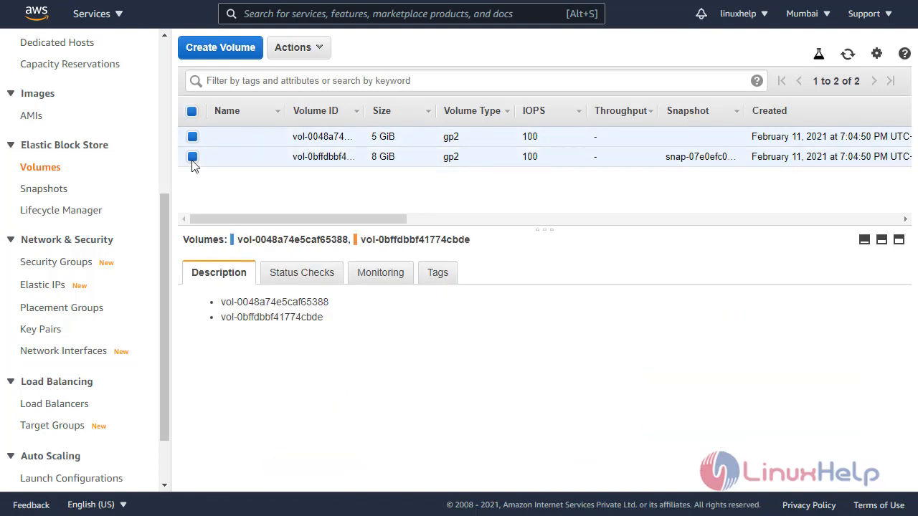
- Return to the instances list and copy the running instance's public IPv4 address from its networking details
scroll(84, 204, "up", 5)
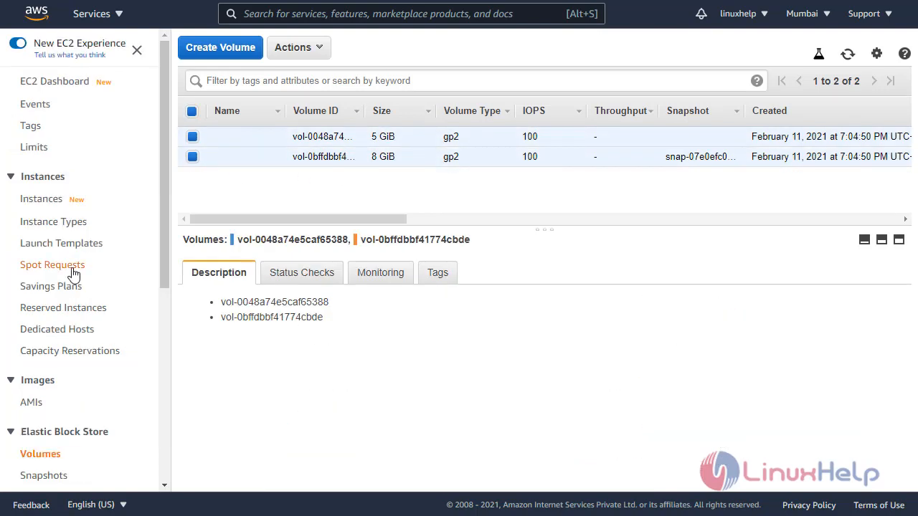
left_click(54, 200)
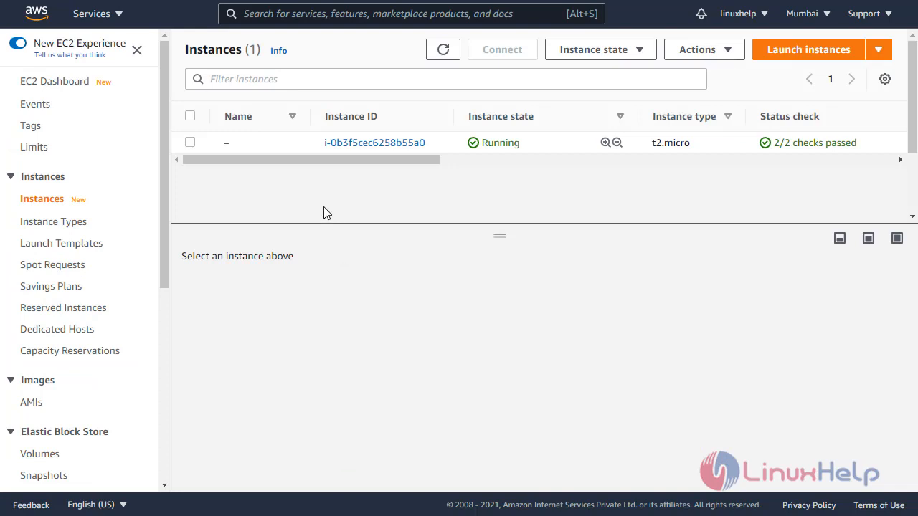
left_click(291, 144)
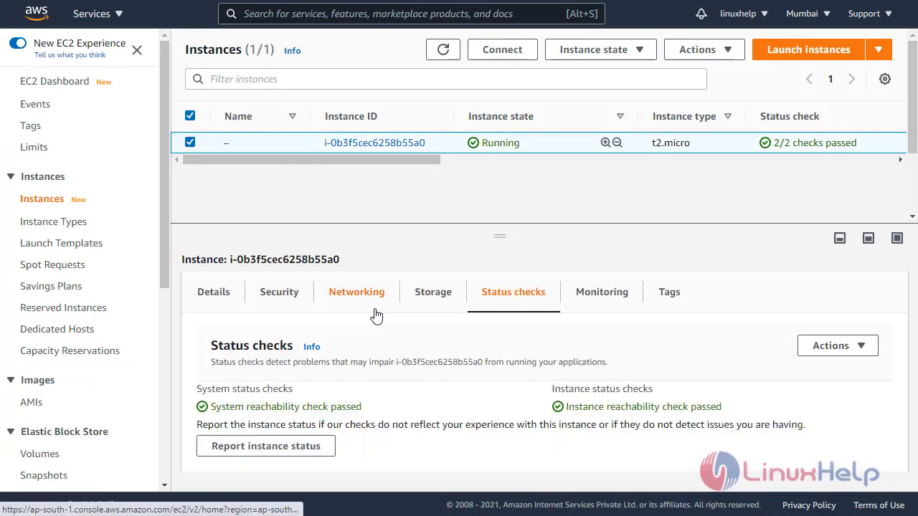
left_click(358, 299)
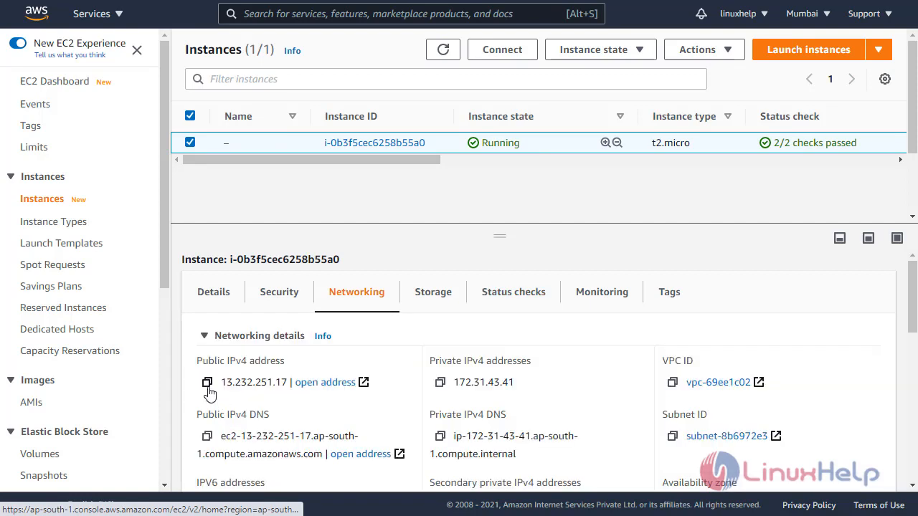
left_click(207, 383)
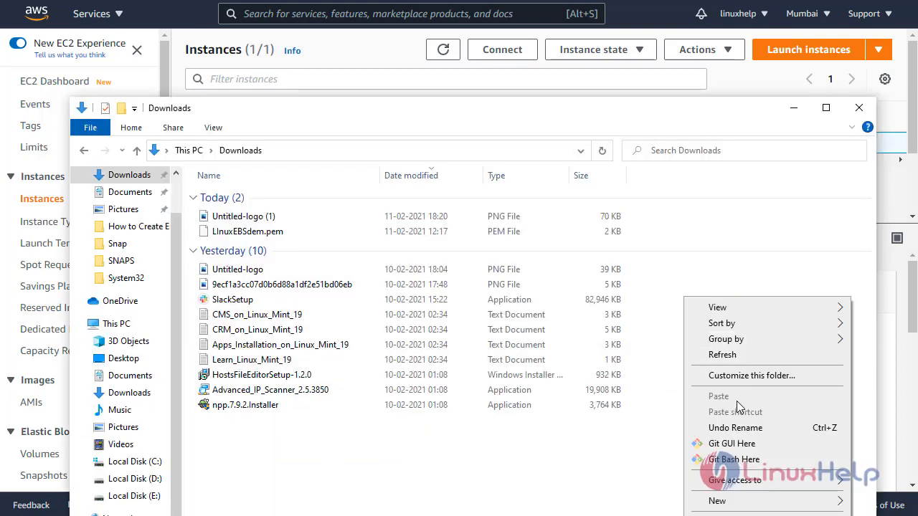
left_click(754, 465)
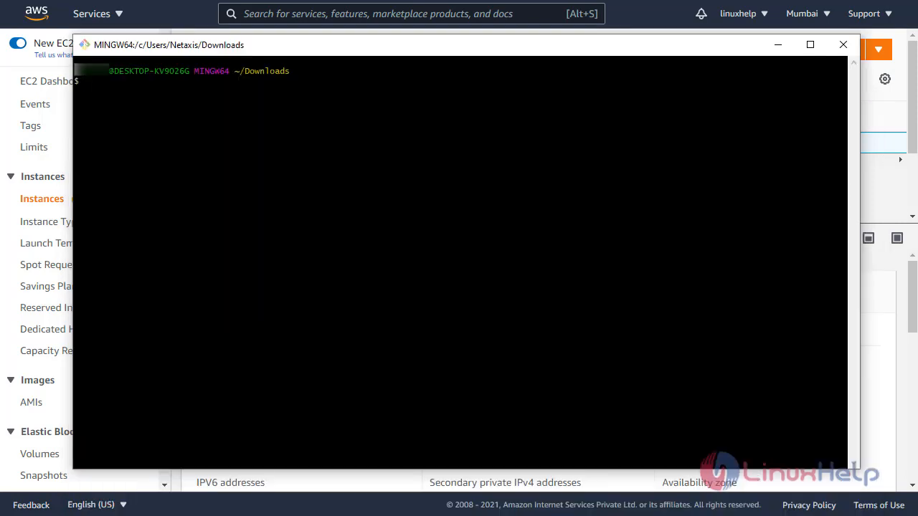
type("ssh -i li")
key("Tab")
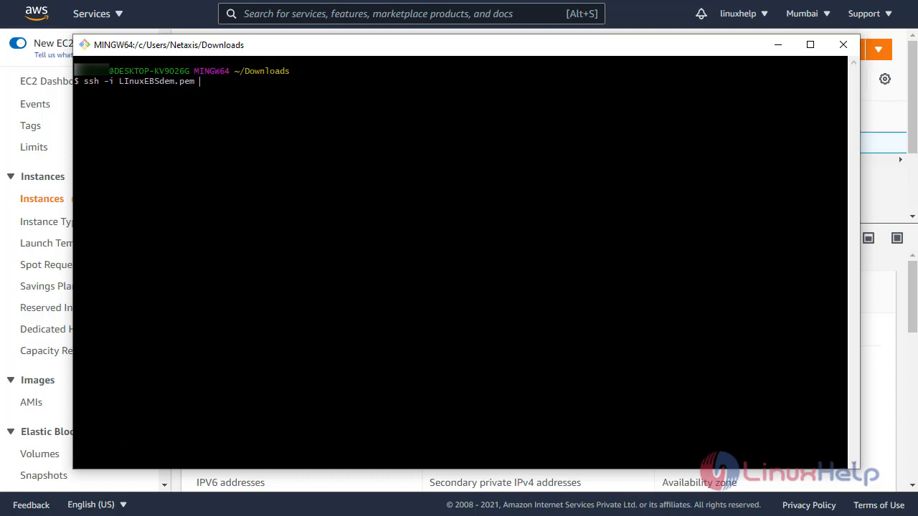
type("ec2-user@13.232.251.17")
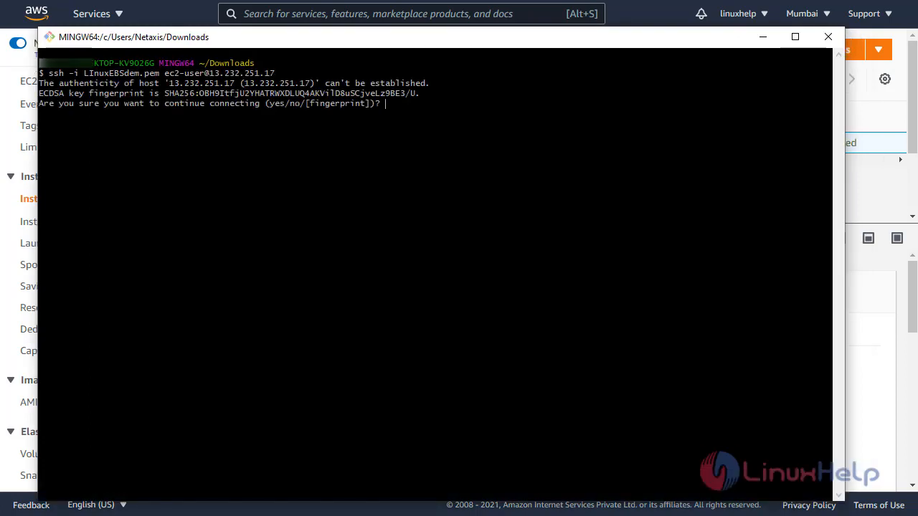
type("yes")
key("Return")
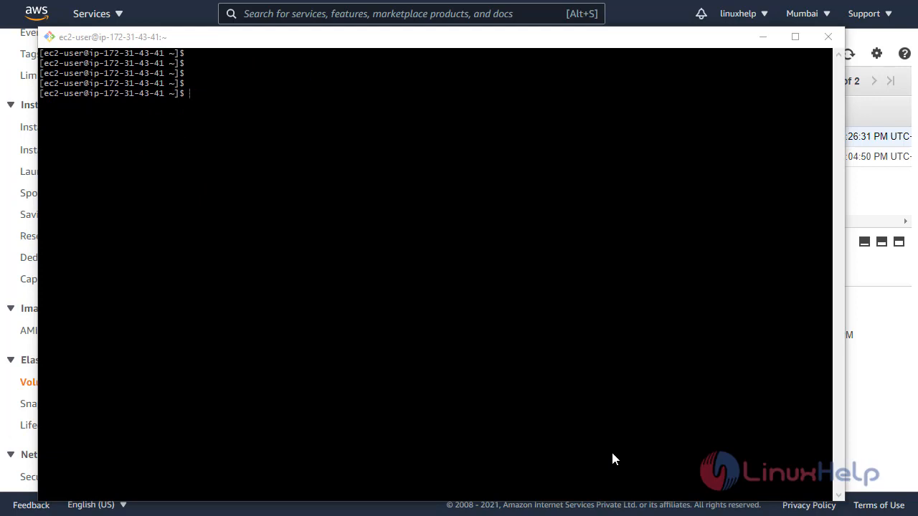
- List the instance's block devices with lsblk to identify the additional EBS disk
left_click(613, 459)
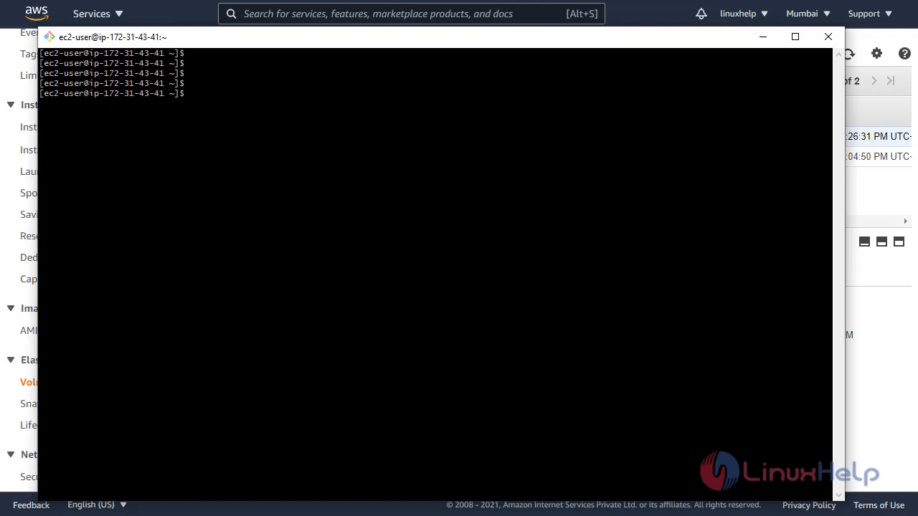
type("lsblk")
key("Return")
key("Return")
key("Return")
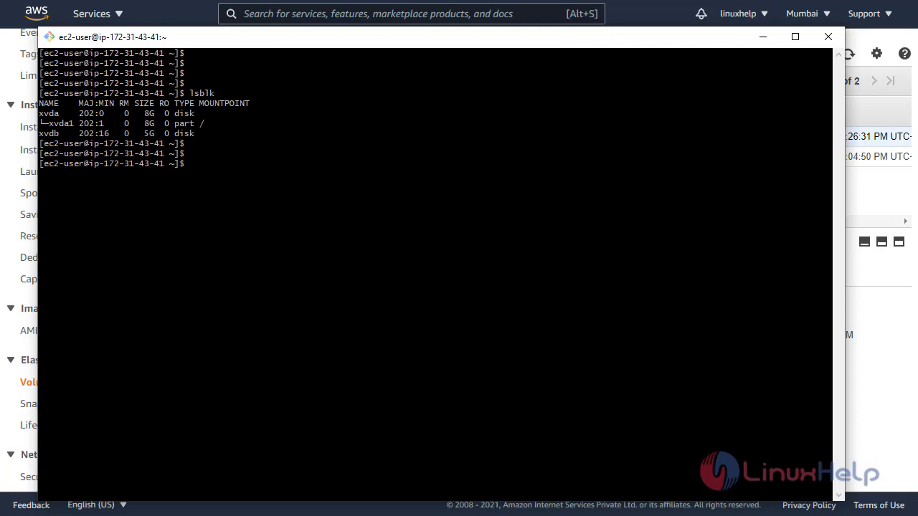
- Format the additional disk /dev/xvdb with an ext4 file system using sudo
type("sudo mkfs.ext4 /dev/xvdb")
key("Return")
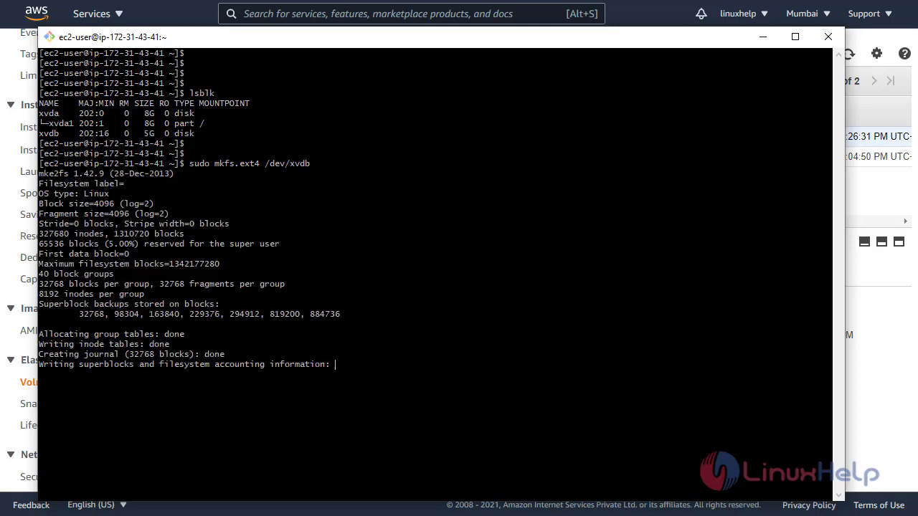
key("Return")
key("Return")
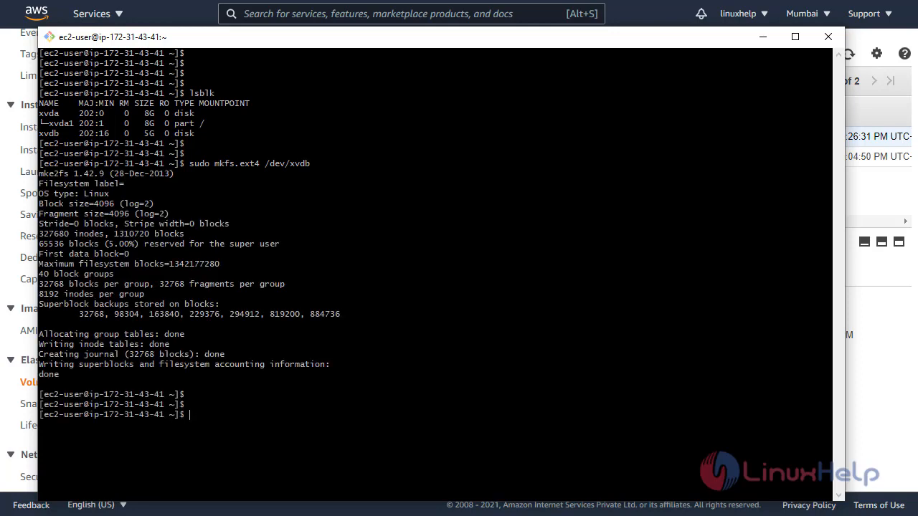
- Clear the terminal and create a directory named demo in the home directory
key("ctrl+l")
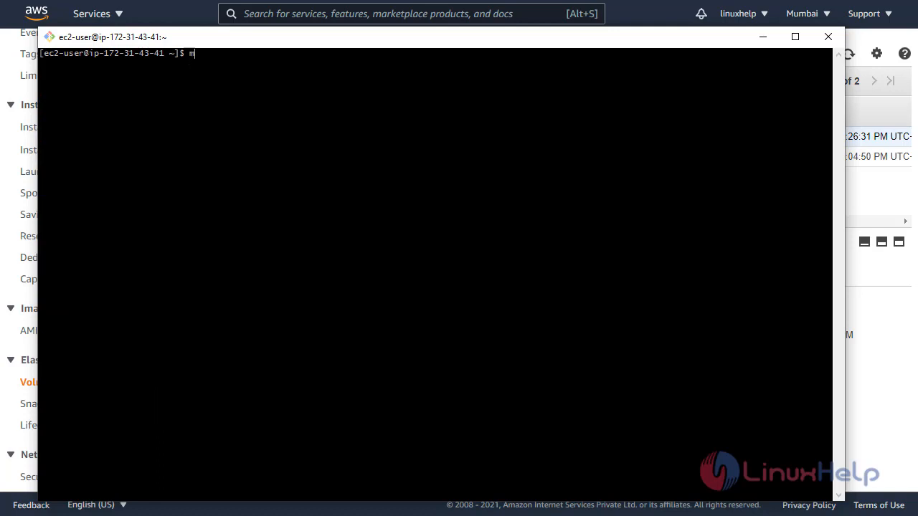
type("mkdir ")
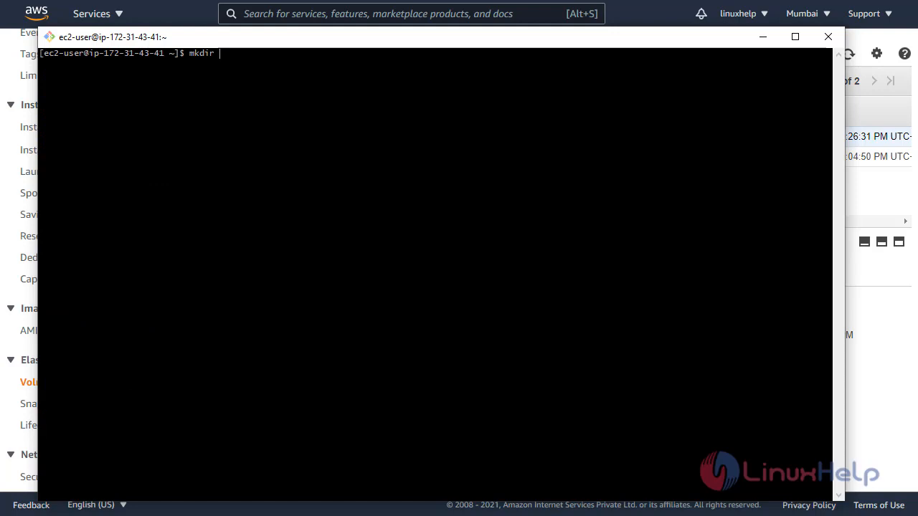
type("demo")
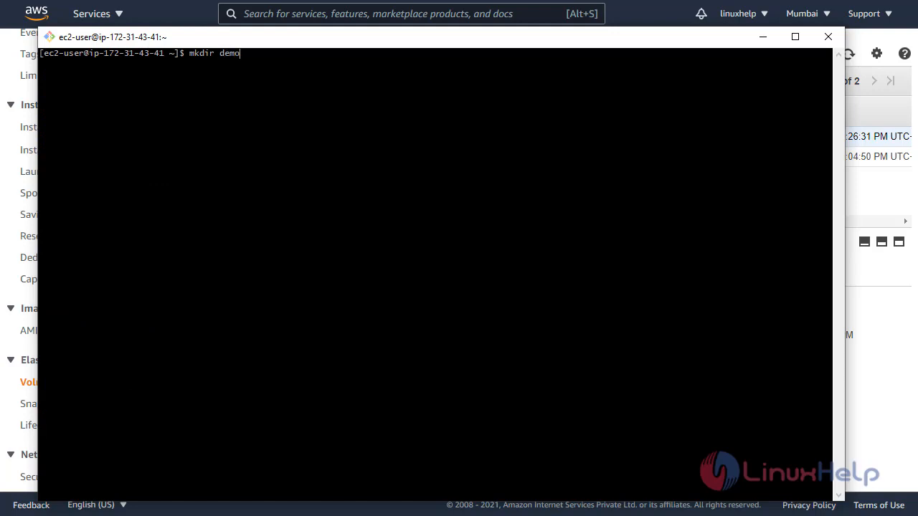
key("Return")
key("Return")
key("Return")
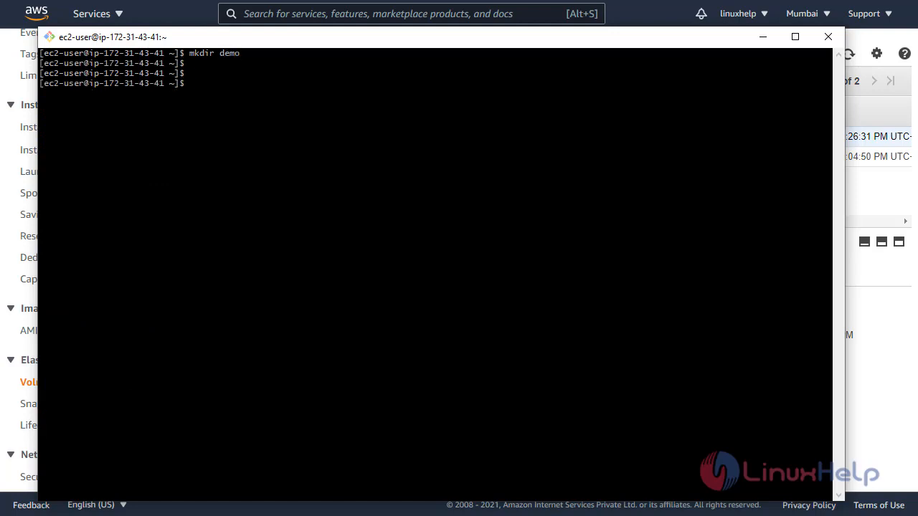
- Create an empty file named test.txt in the home directory using sudo
type("sudo")
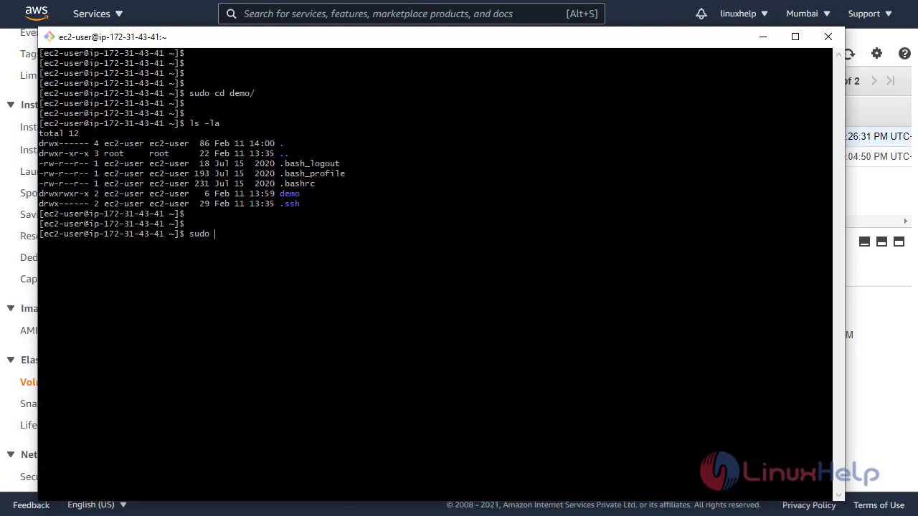
type(" touch test.txt")
key("Return")
key("Return")
key("Return")
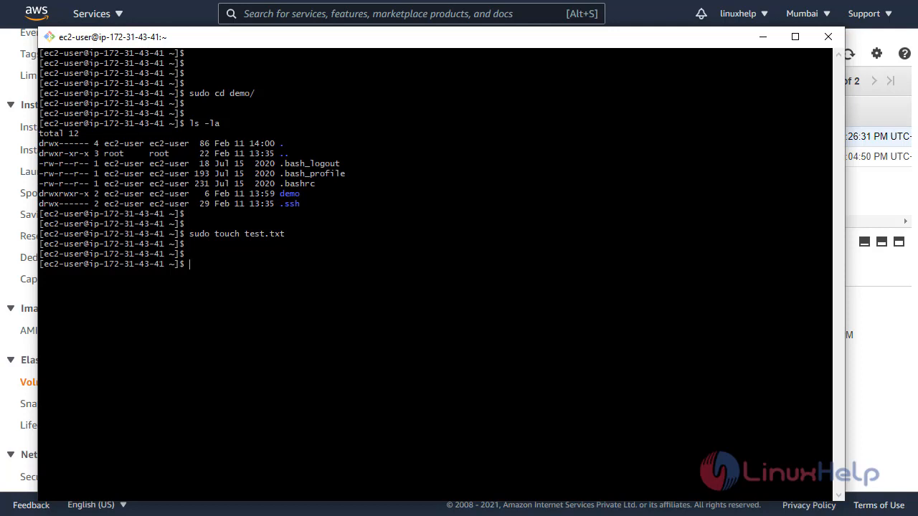
- Write "Welcome to LinuxHelp" in test.txt using vim with sudo, and save the file
type("sudo vim test.txt")
key("Return")
key("i")
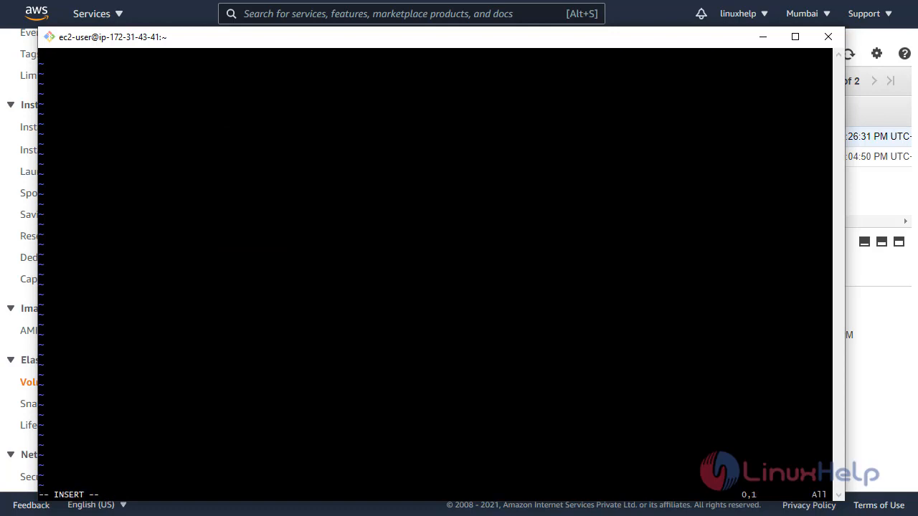
type("Welcome to ")
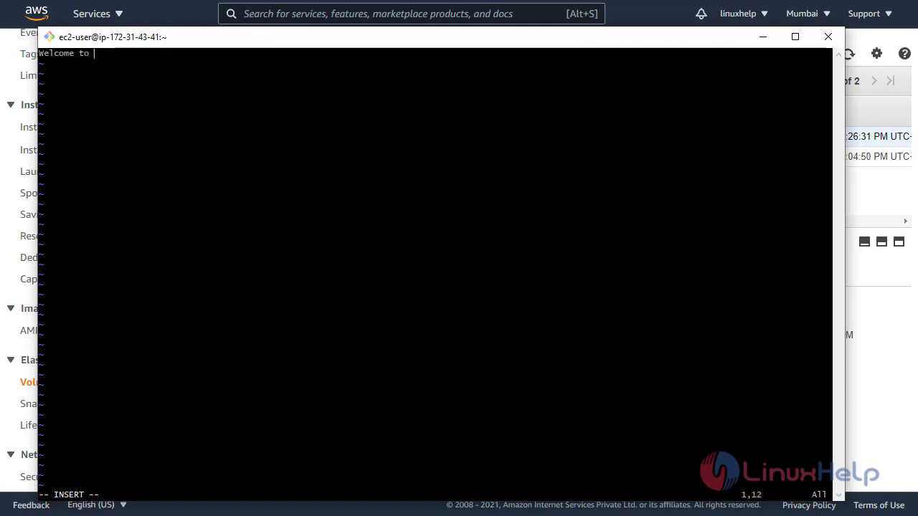
type("LinuxHelp")
key("Escape")
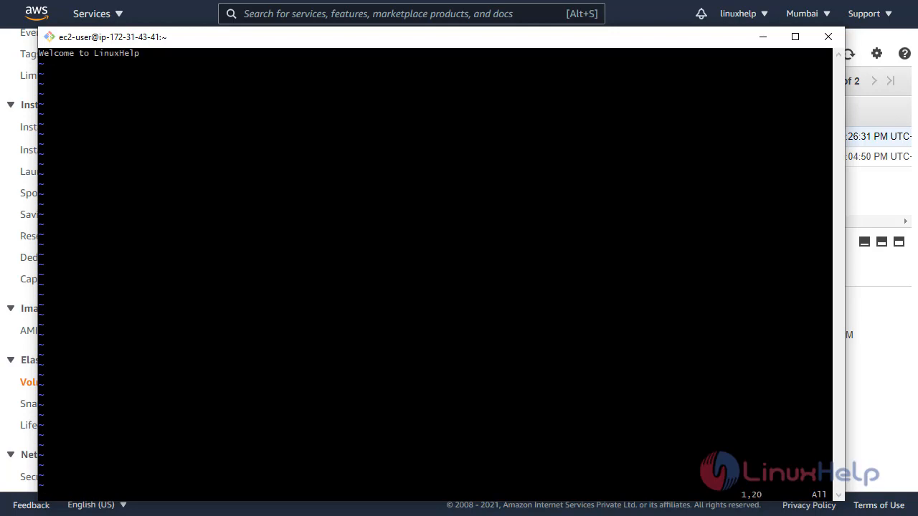
type(":wq")
key("Return")
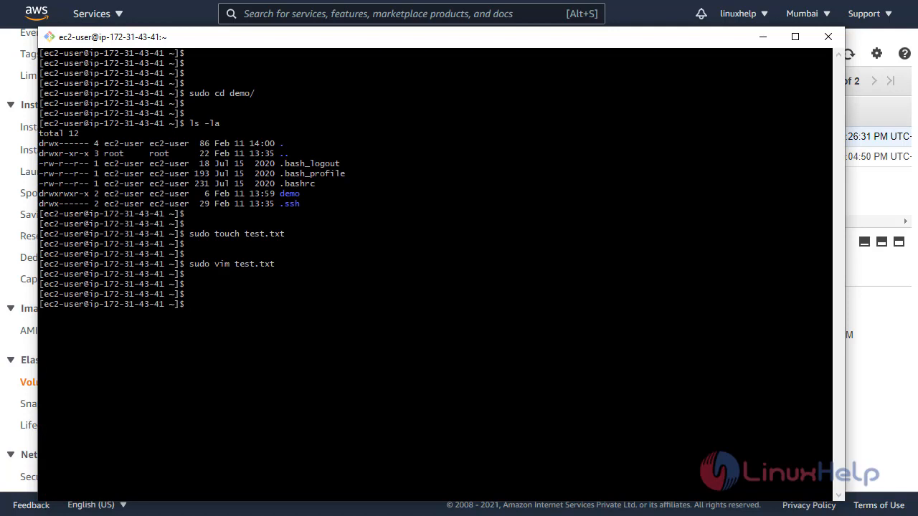
- Mount /dev/xvdb on the demo directory using sudo
type("sudo mount /dev/xvdb demo/")
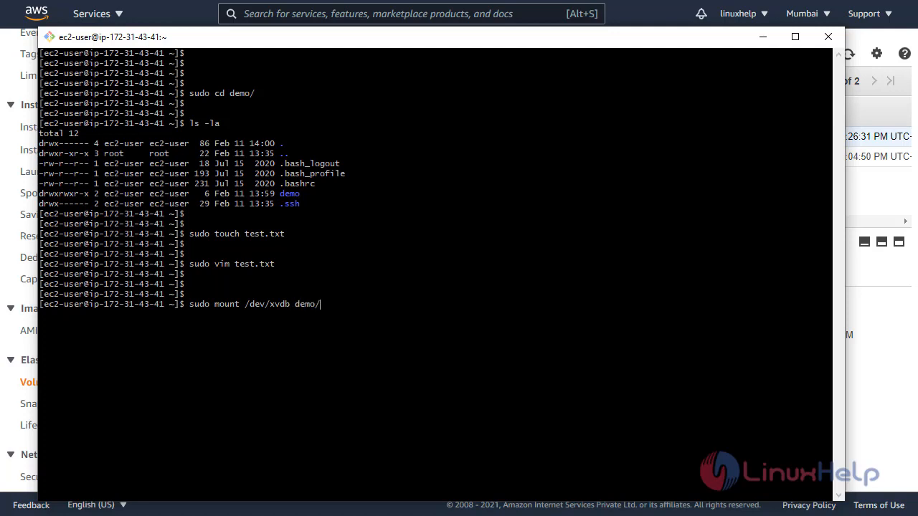
key("Return")
key("Return")
key("Return")
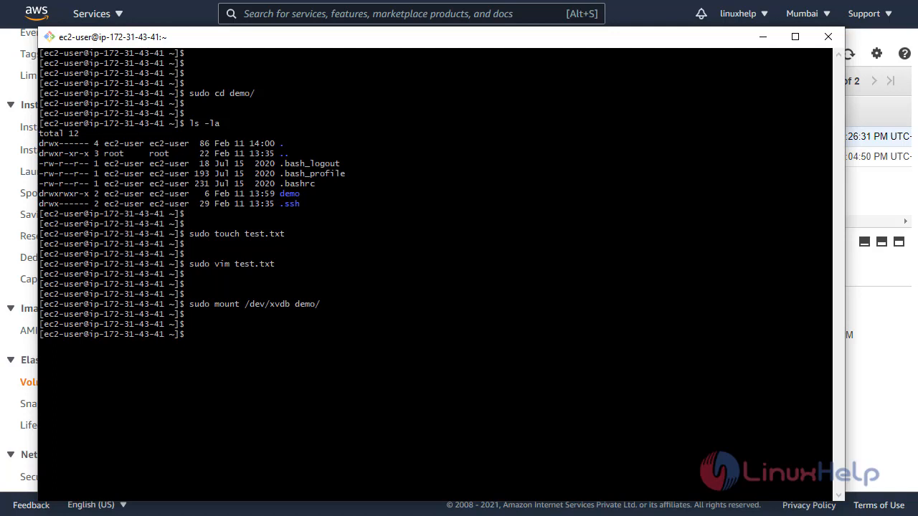
- List the block devices with lsblk to check the mount point of xvdb
type("lsblk")
key("Return")
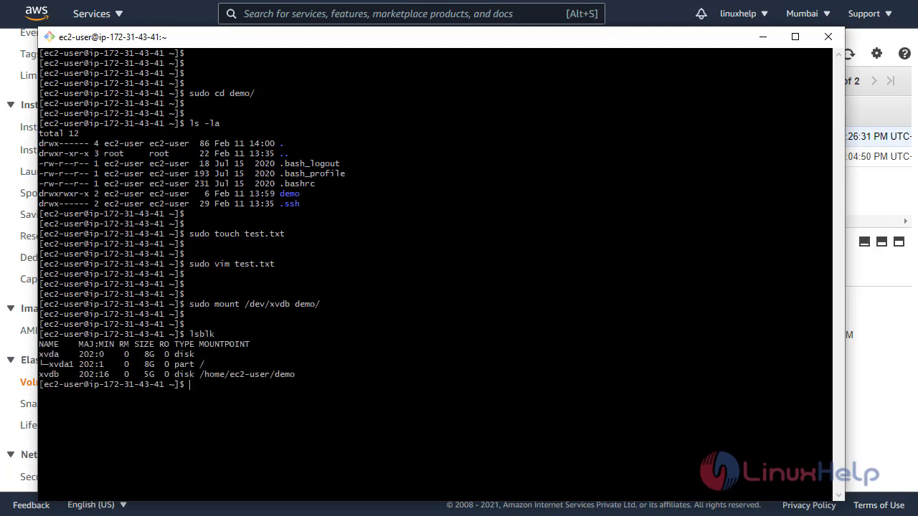
key("Return")
key("Return")
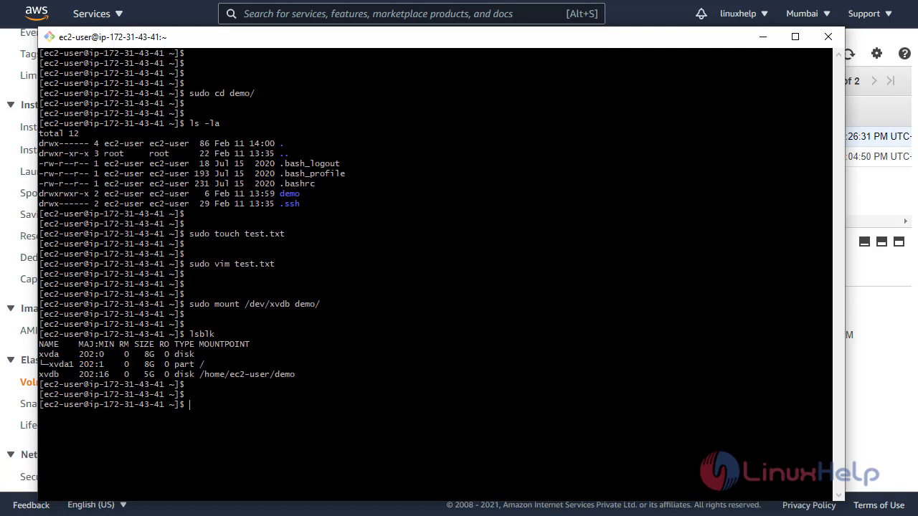
- Unmount the volume from the demo directory using sudo umount
type("sudo umount de")
key("Tab")
key("Return")
key("Return")
key("Return")
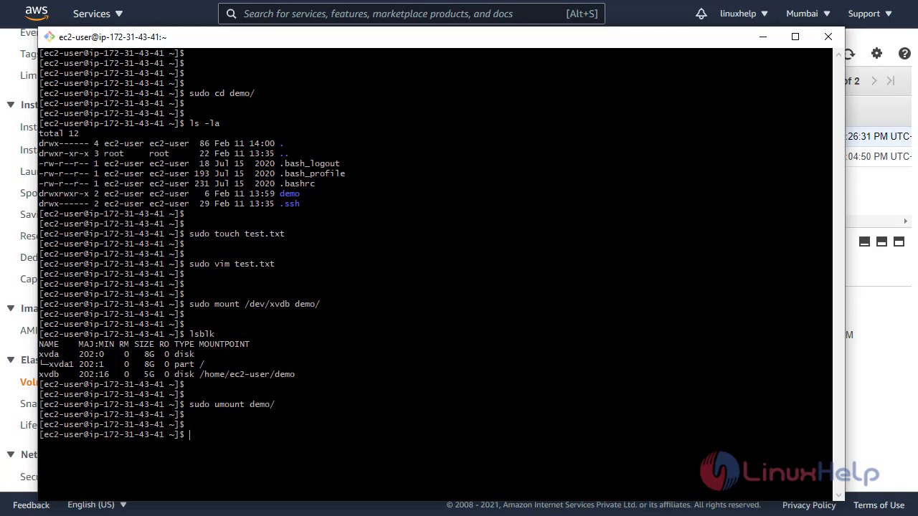
- List the block devices again to check the mount status of xvdb after unmounting
type("lsblk")
key("Return")
key("Return")
key("Return")
key("Return")
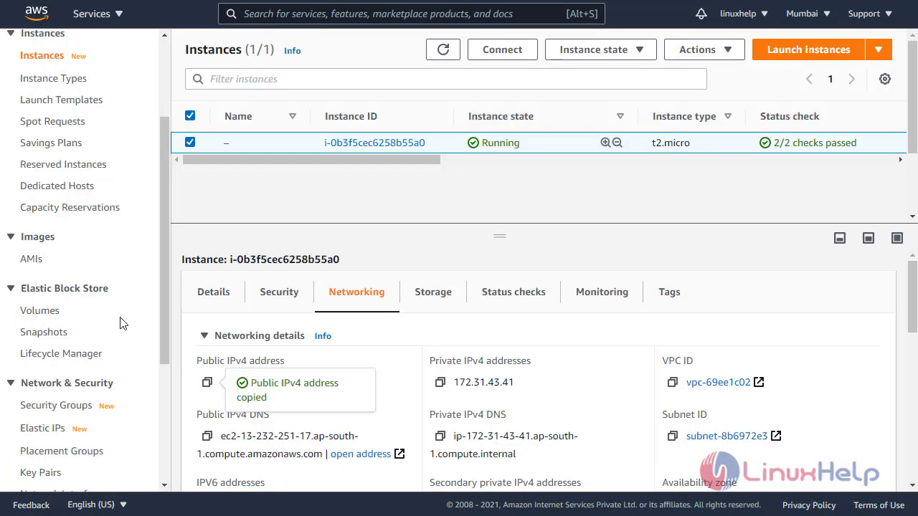
- Return to the AWS console's Elastic Block Store volumes list and view the 8 GiB volume's description
left_click(40, 314)
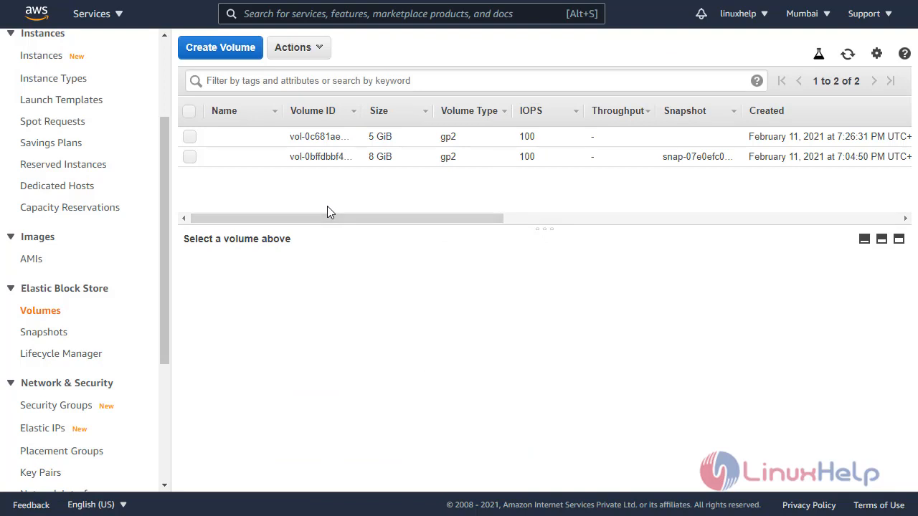
left_click(233, 158)
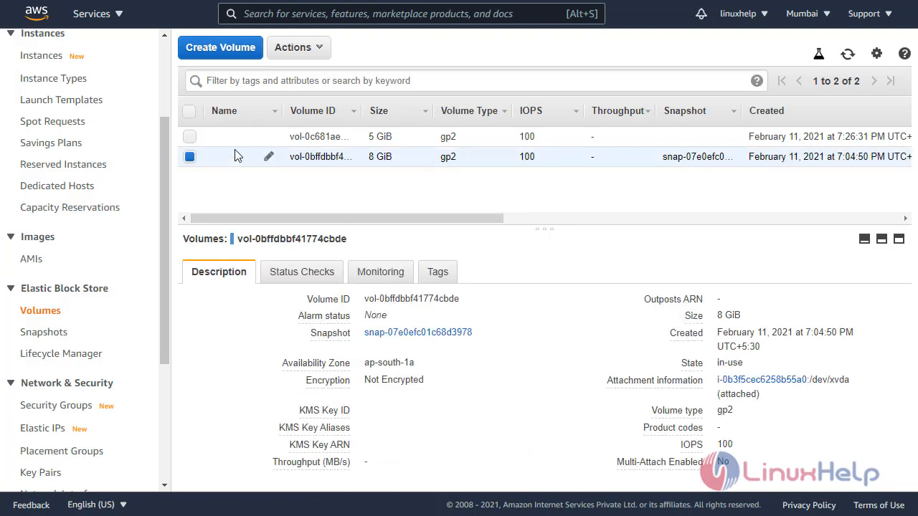
- Detach the 5 GiB volume from its instance and refresh the volumes list to check its state
left_click(238, 145)
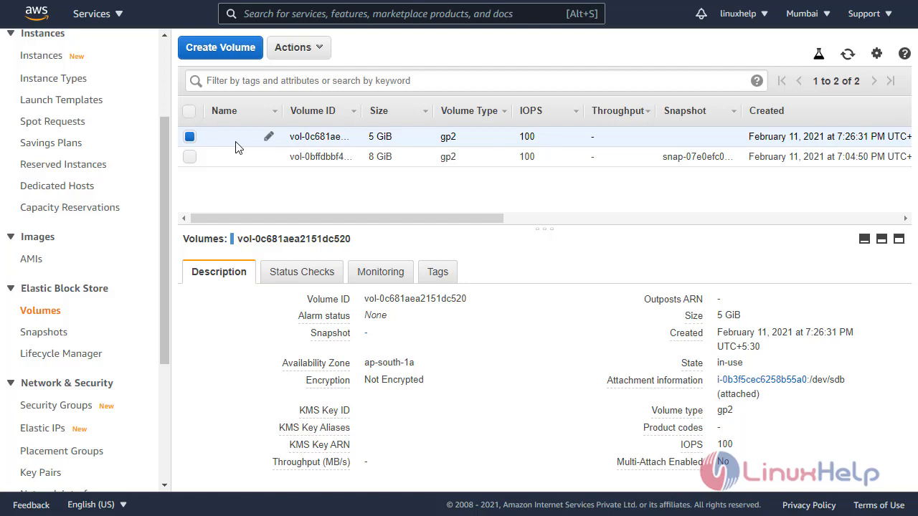
left_click(316, 48)
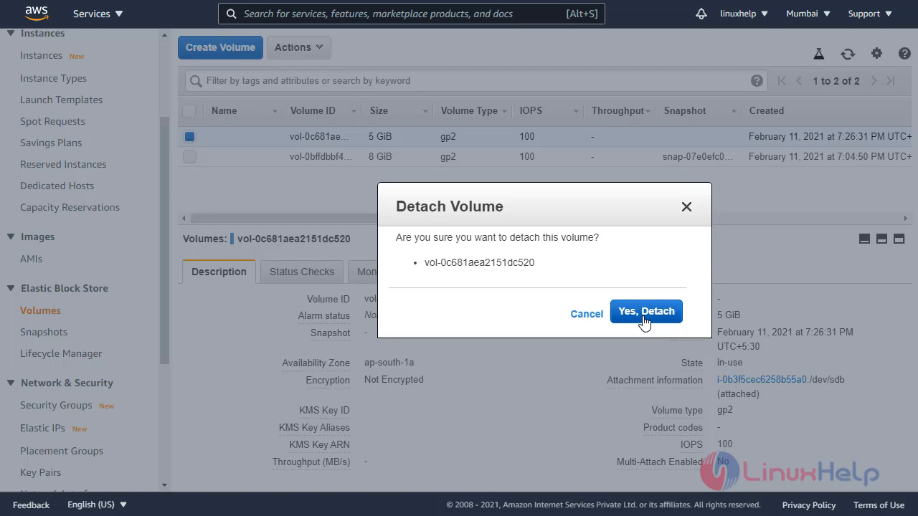
left_click(644, 312)
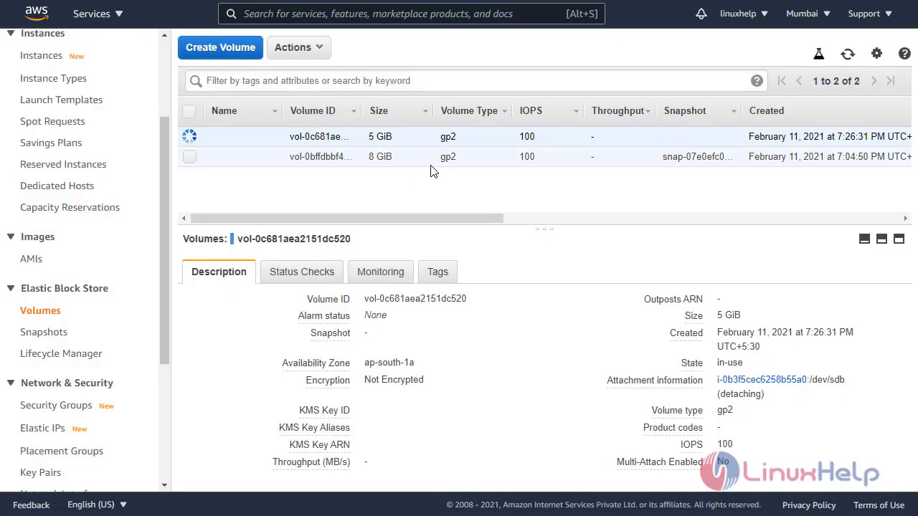
left_click(848, 57)
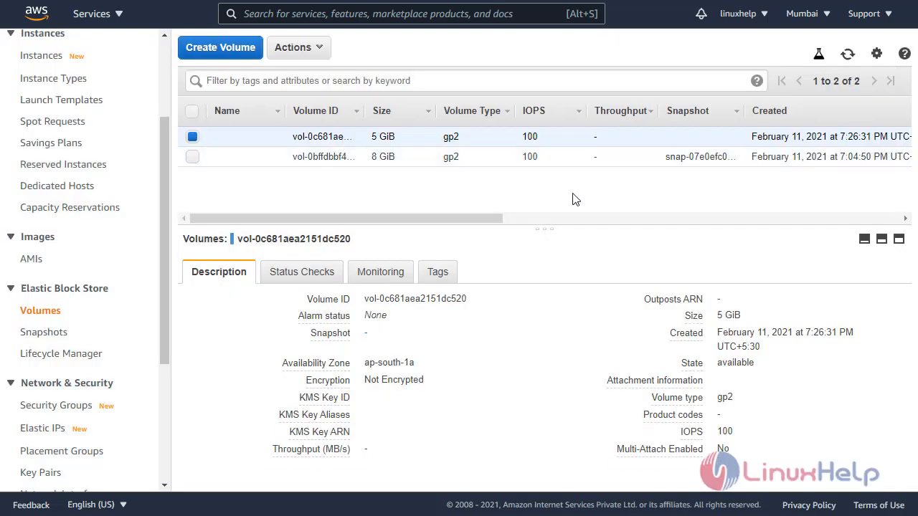
left_click_drag(491, 217, 684, 165)
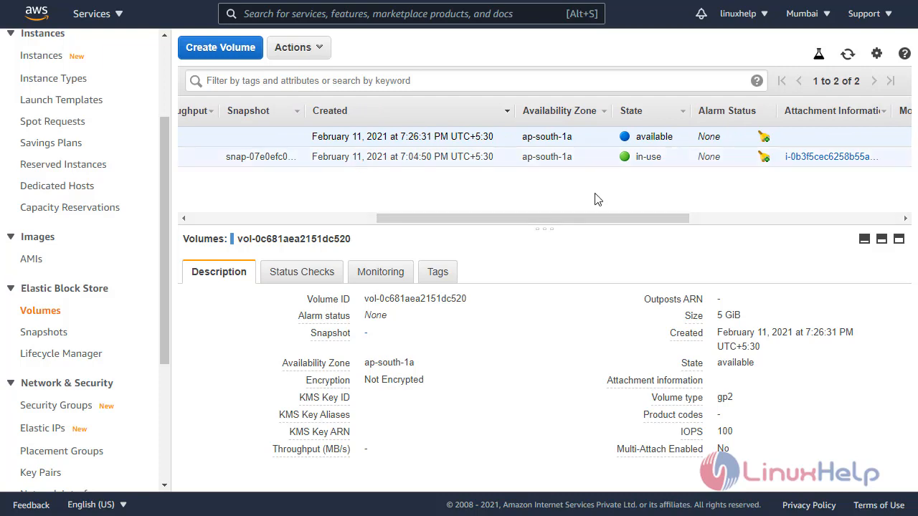
- Switch to the SSH terminal and run lsblk to check whether xvdb is still listed among the block devices
key("alt+Tab")
type("ls")
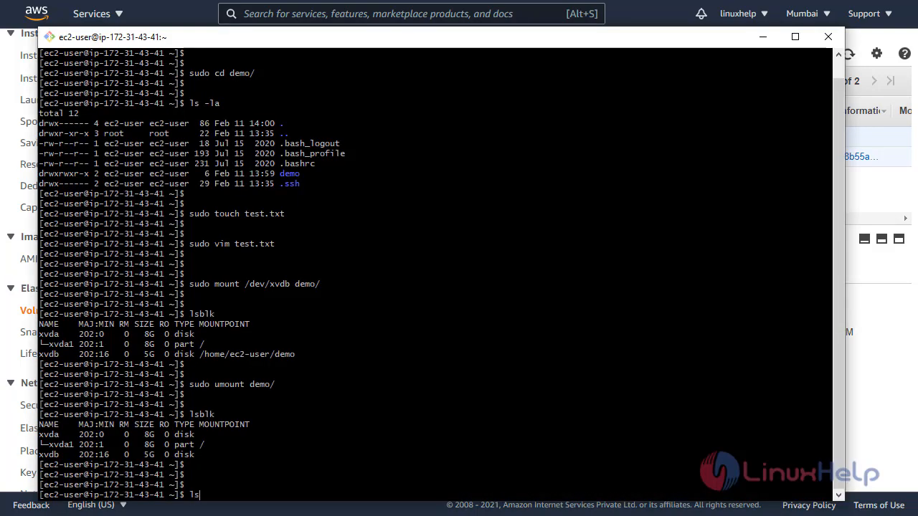
type("blk")
key("Return")
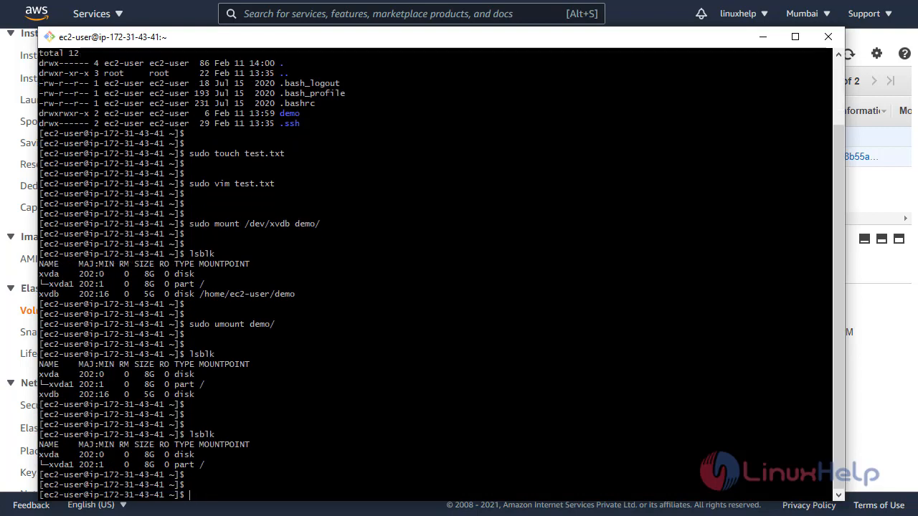
key("Return")
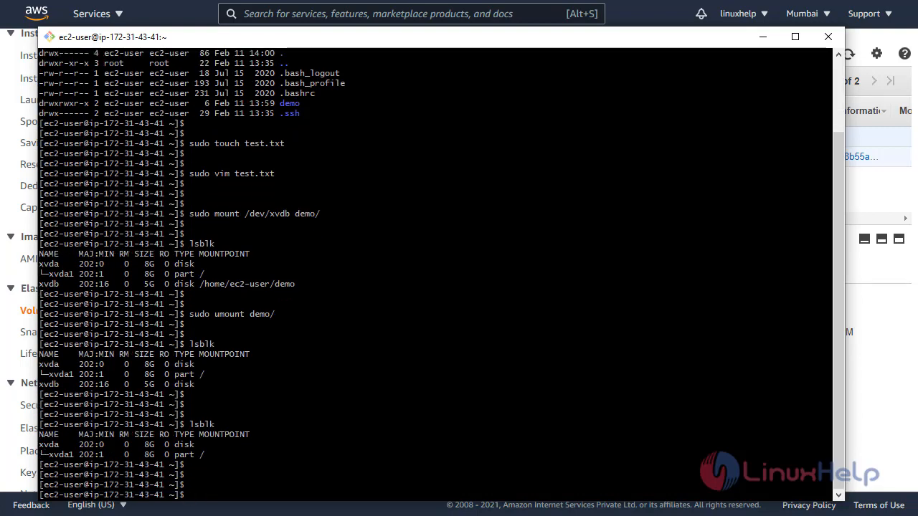
left_click(764, 40)
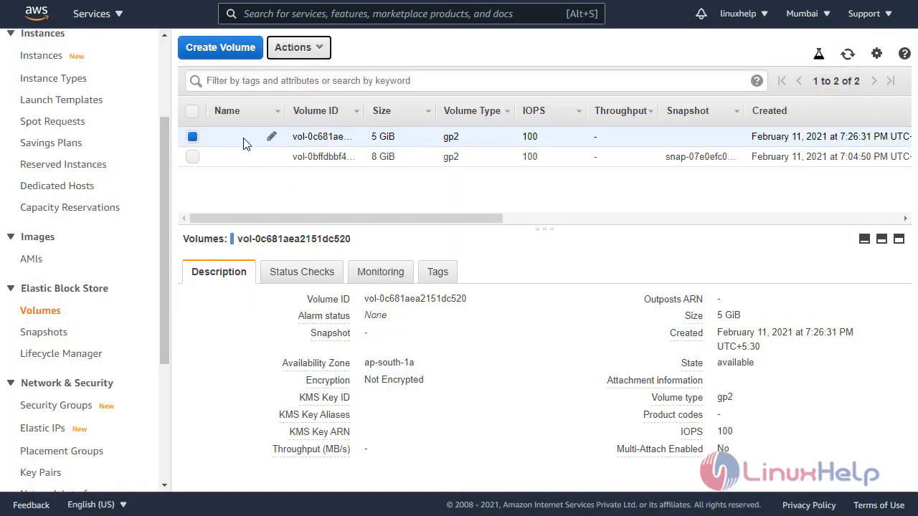
- Attach the 5 GiB volume to instance i-0b3f5cec6258b55a0 as device /dev/sdd and refresh the volumes list to check its state
left_click(304, 51)
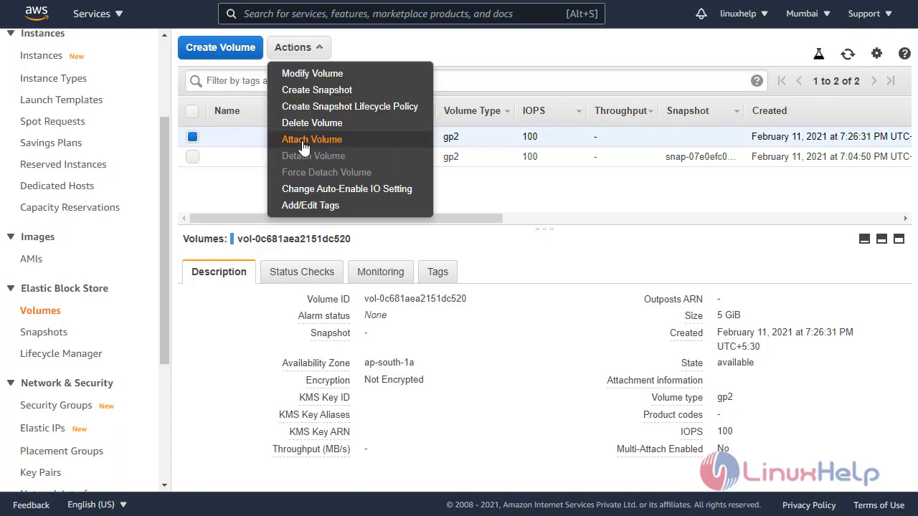
left_click(305, 140)
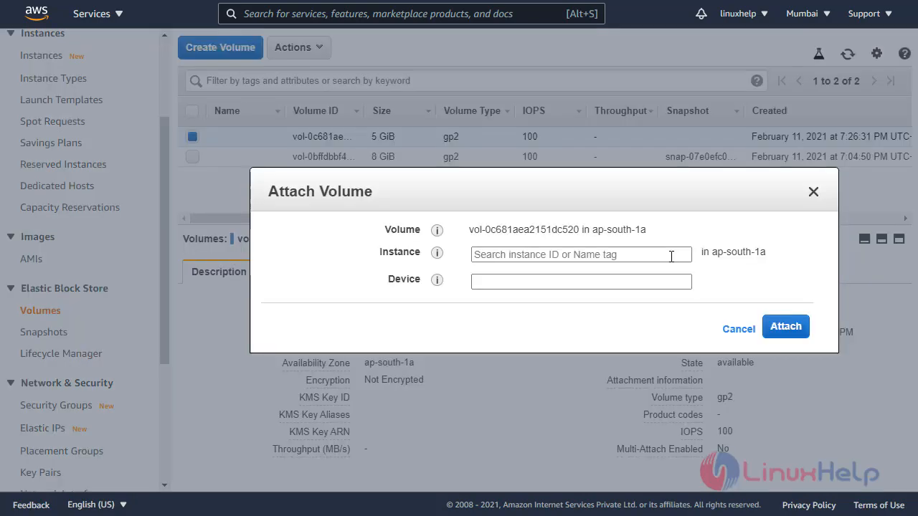
left_click(671, 256)
left_click(526, 282)
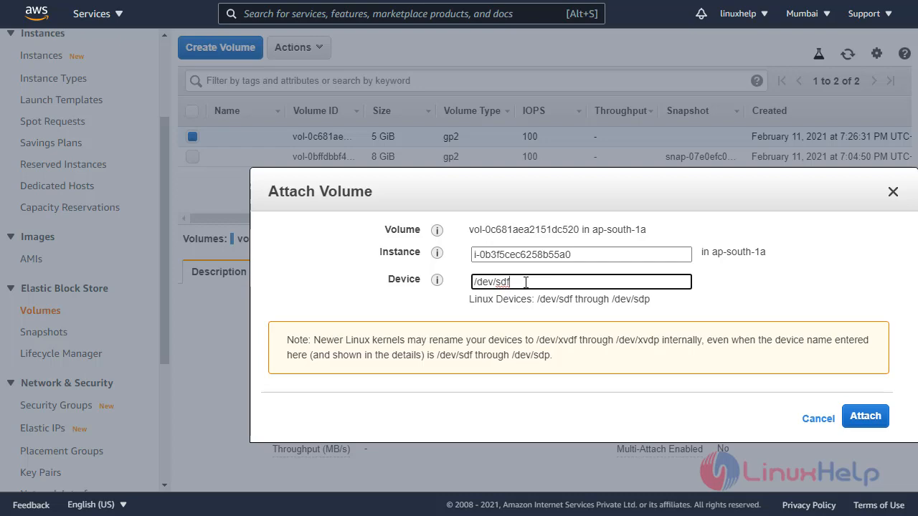
key("BackSpace")
type("d")
left_click(865, 417)
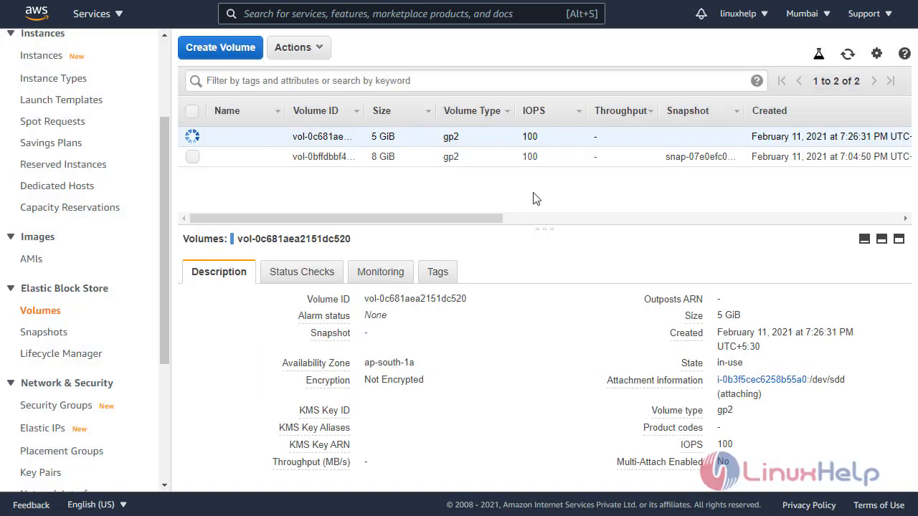
left_click(848, 54)
left_click_drag(434, 216, 603, 192)
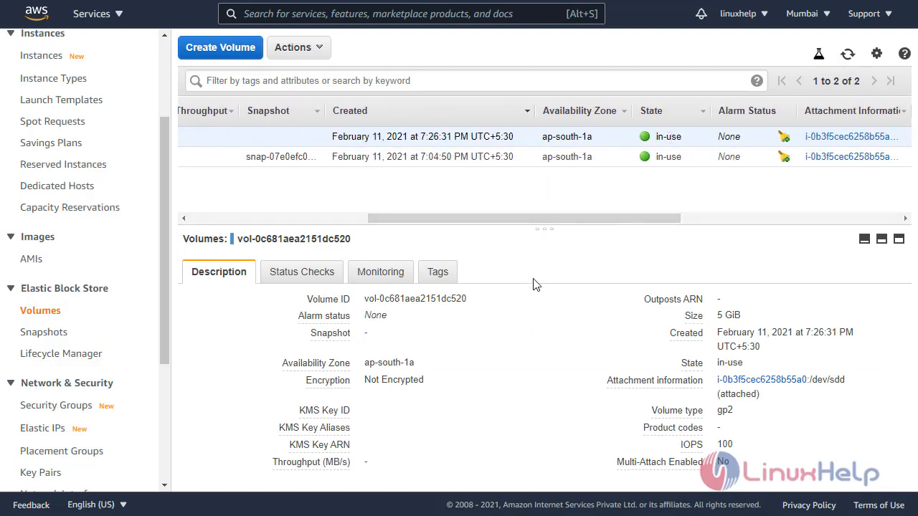
- Run lsblk in the SSH terminal to check the device name of the reattached 5 GiB volume
key("alt+Tab")
type("lsblk")
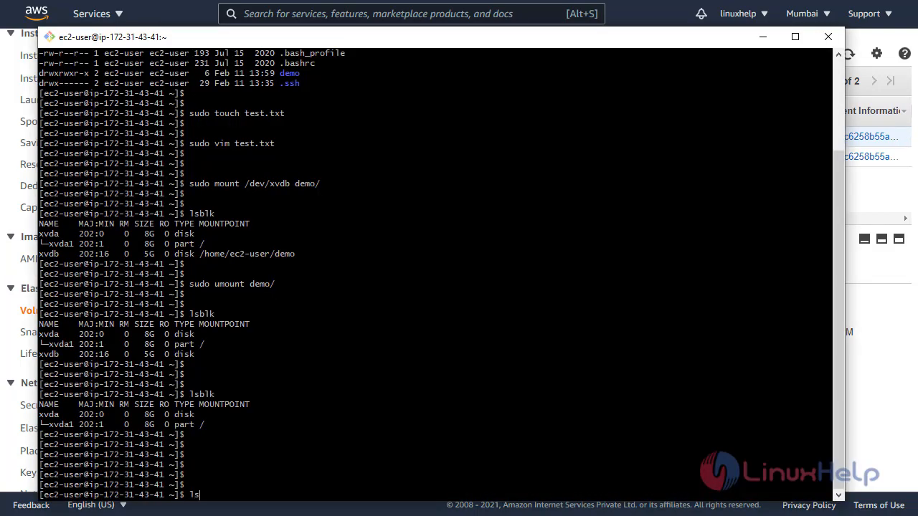
key("Return")
key("Return")
key("Return")
key("Return")
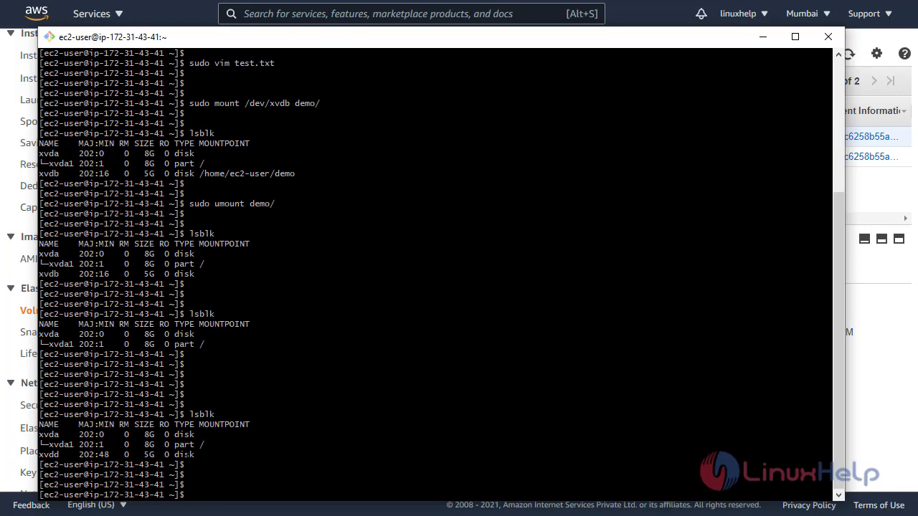
left_click(763, 41)
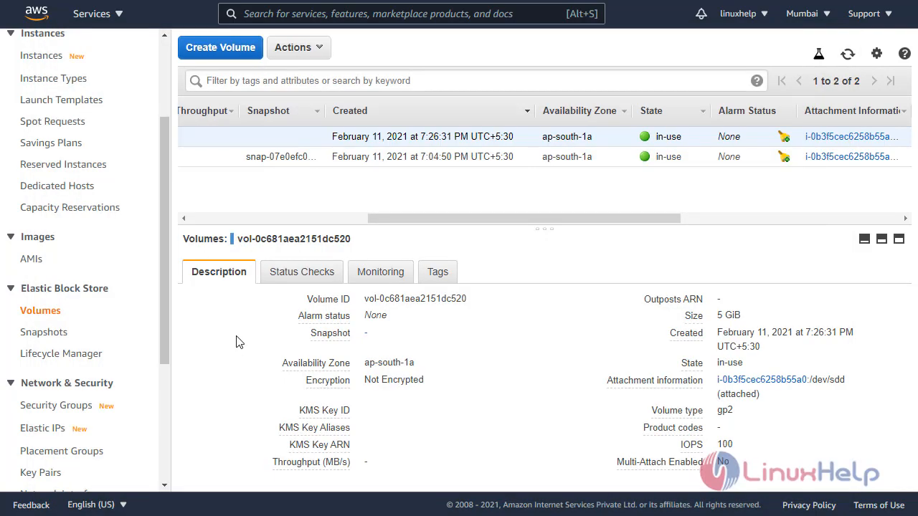
- Detach the 5 GiB volume from /dev/sdd and refresh the volumes list to check its state
left_click(195, 217)
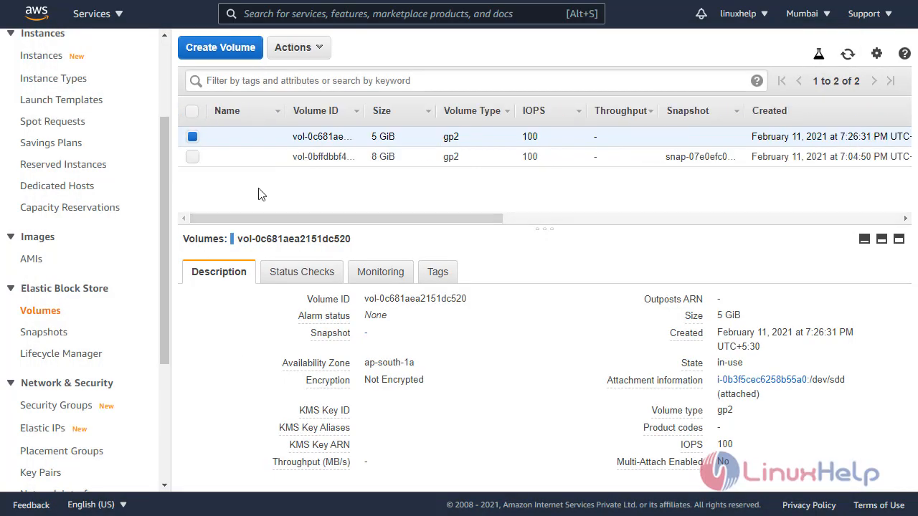
left_click(311, 50)
key("Escape")
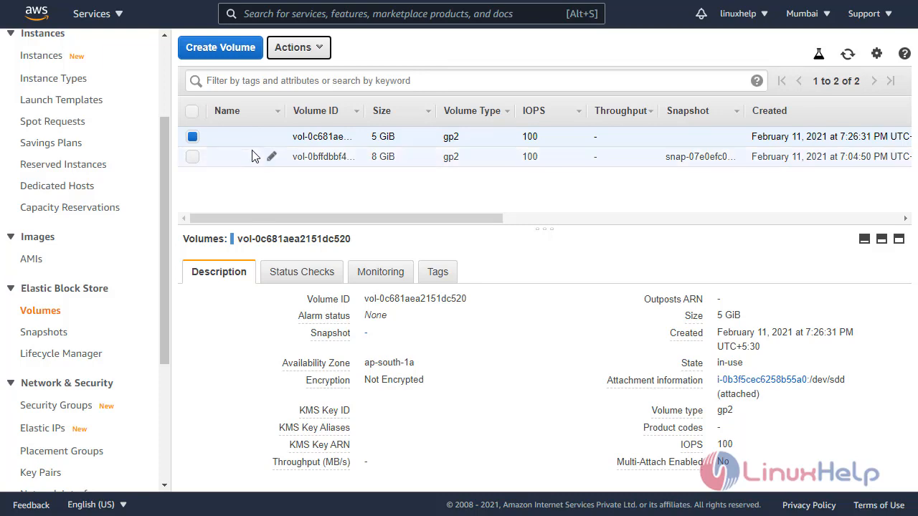
left_click(296, 47)
left_click(313, 156)
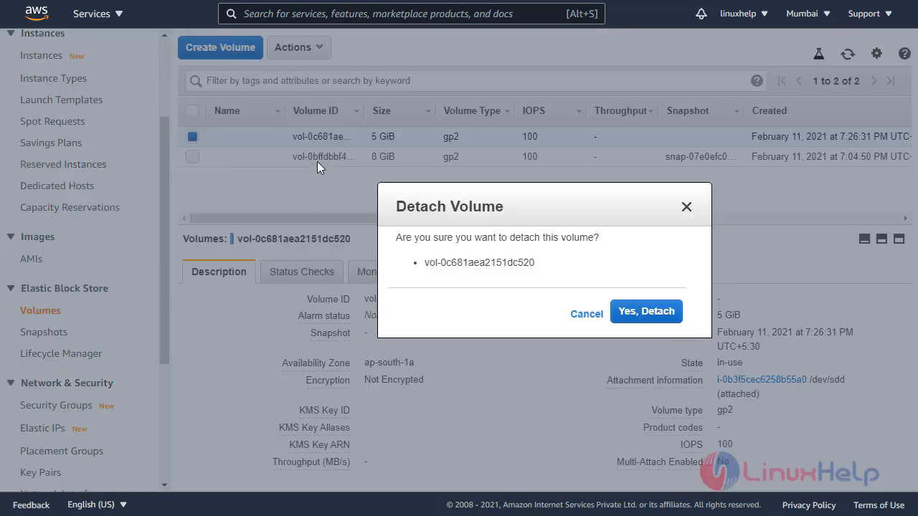
left_click(628, 313)
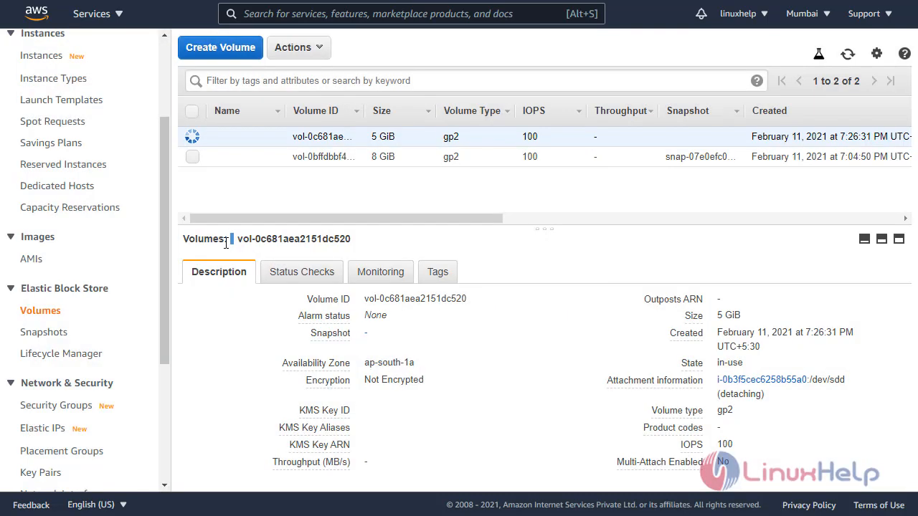
scroll(369, 197, "right", 3)
left_click(848, 54)
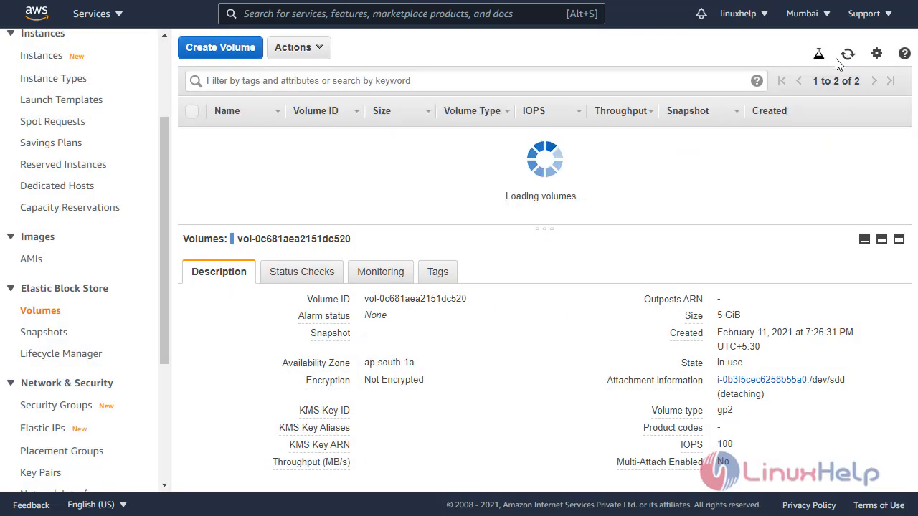
left_click_drag(453, 218, 719, 218)
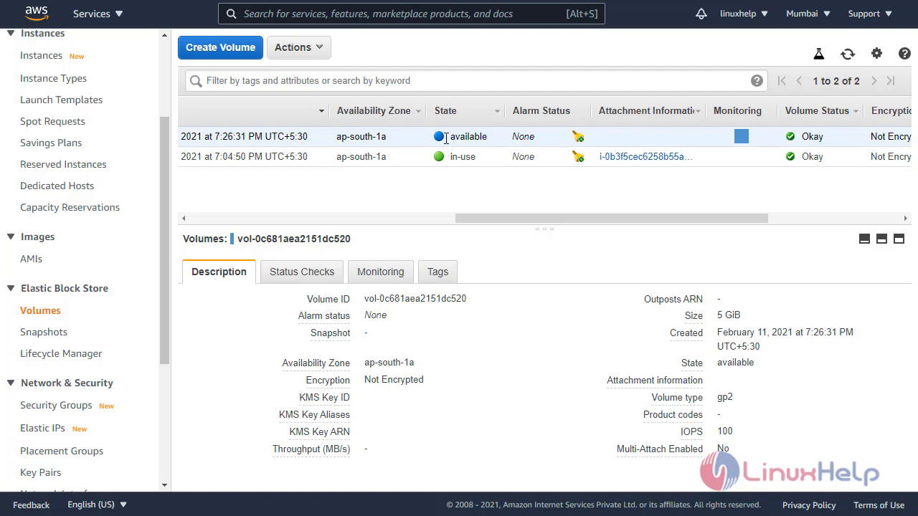
- Delete the detached 5 GiB volume and refresh the volumes list to check its removal
left_click(294, 48)
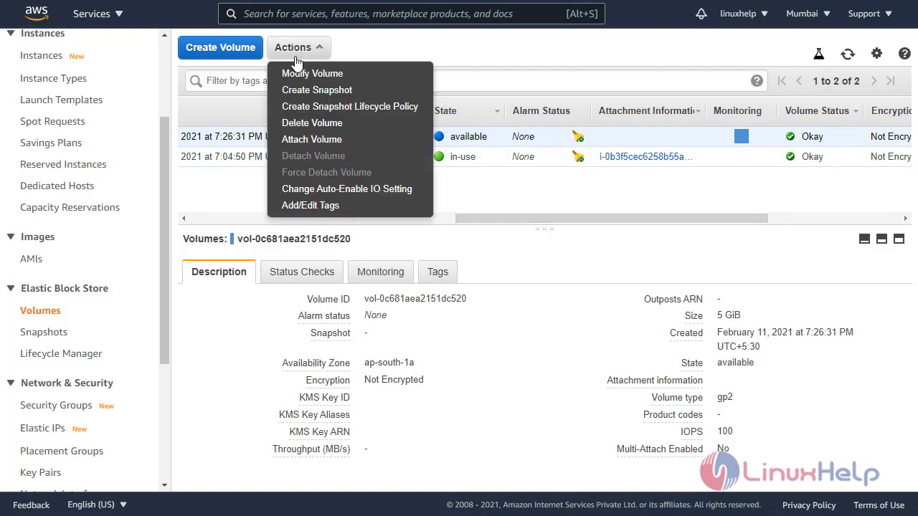
left_click(298, 125)
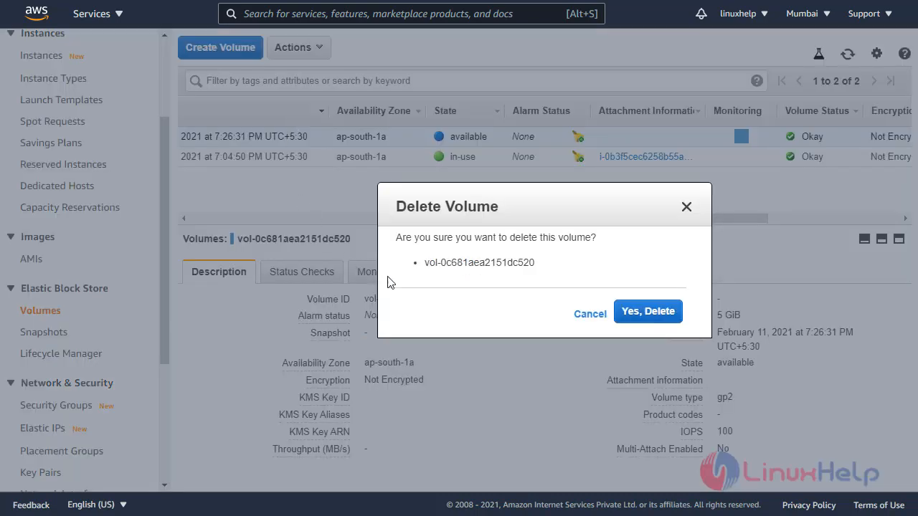
left_click(657, 313)
scroll(502, 222, "right", 5)
scroll(525, 232, "right", 1)
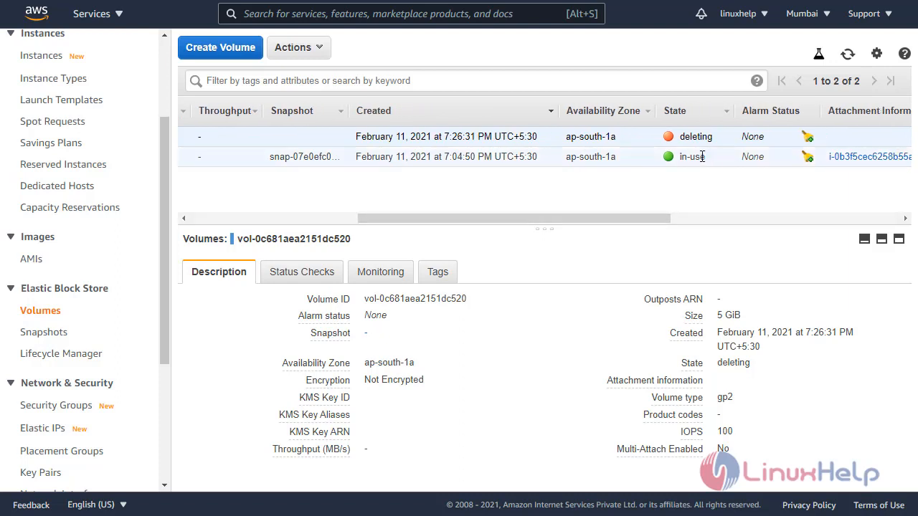
left_click(851, 57)
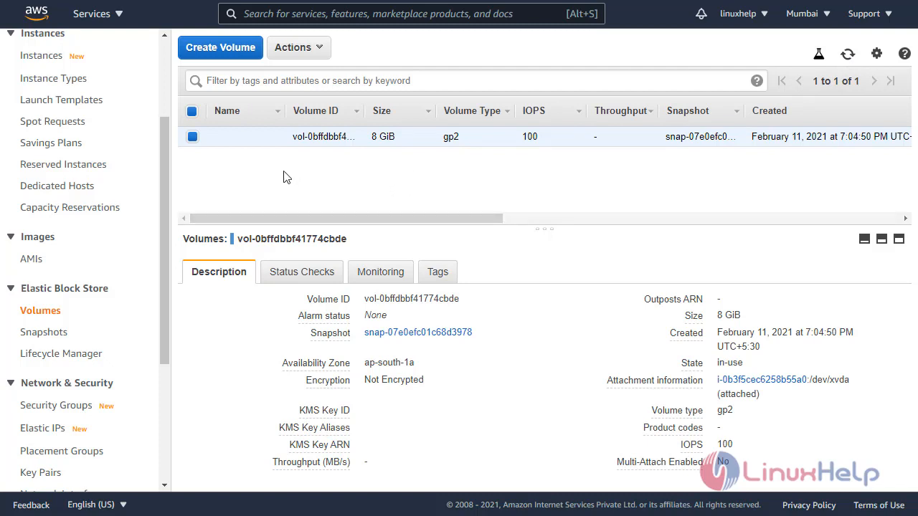
- Run lsblk in the SSH terminal to check the remaining block devices and return to the AWS volumes list
key("alt+Tab")
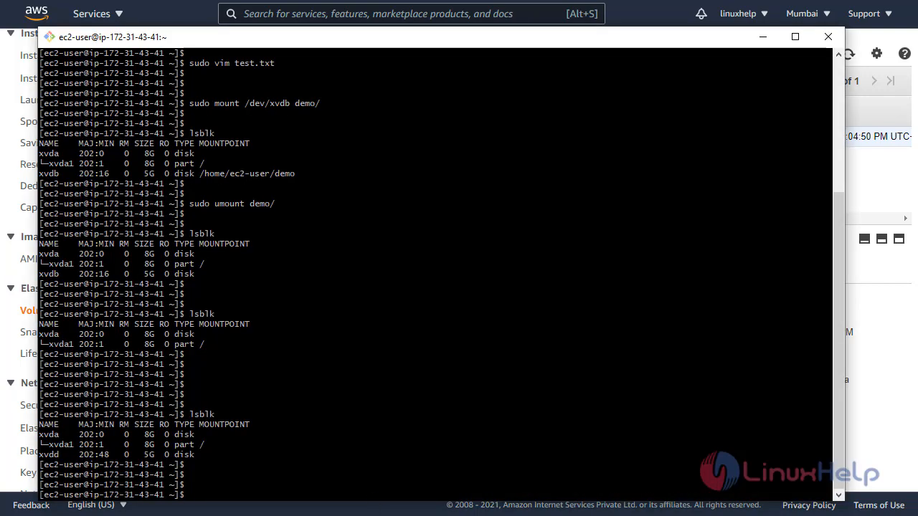
key("Return")
key("Return")
key("Return")
type("lsblk")
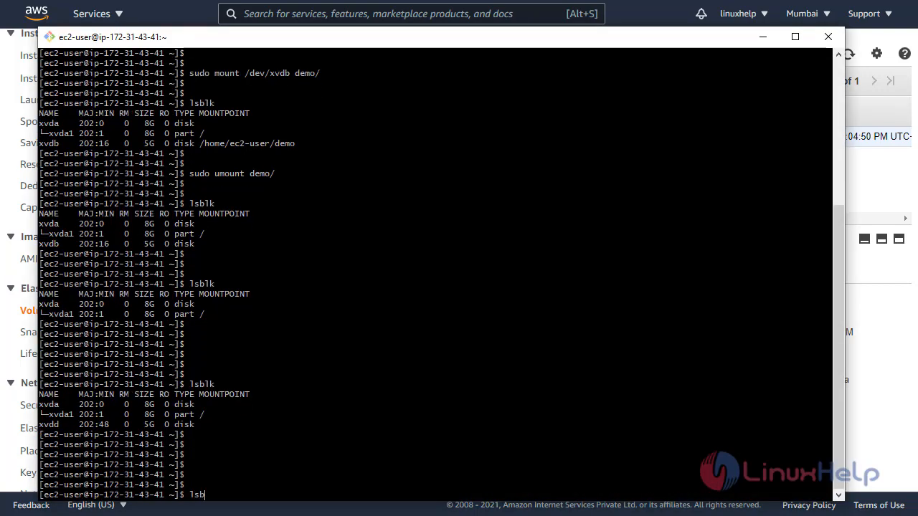
key("Return")
key("Return")
key("Return")
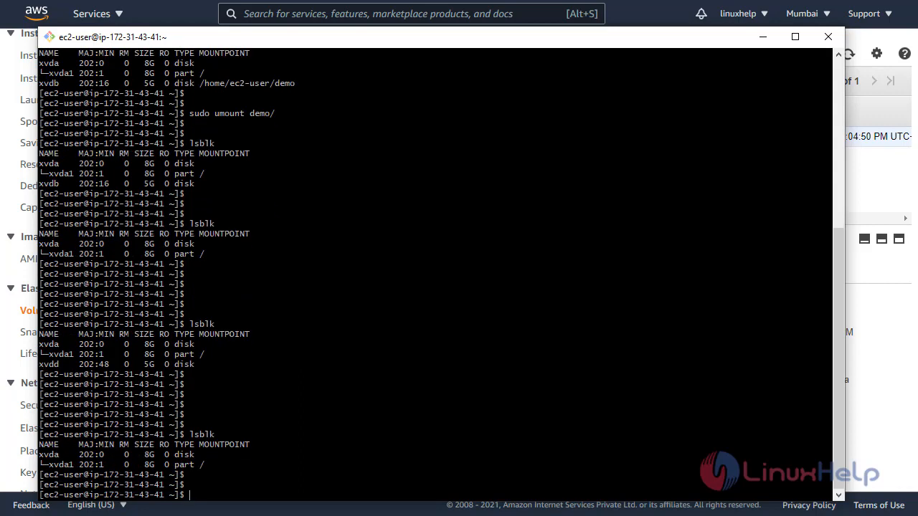
left_click(762, 37)
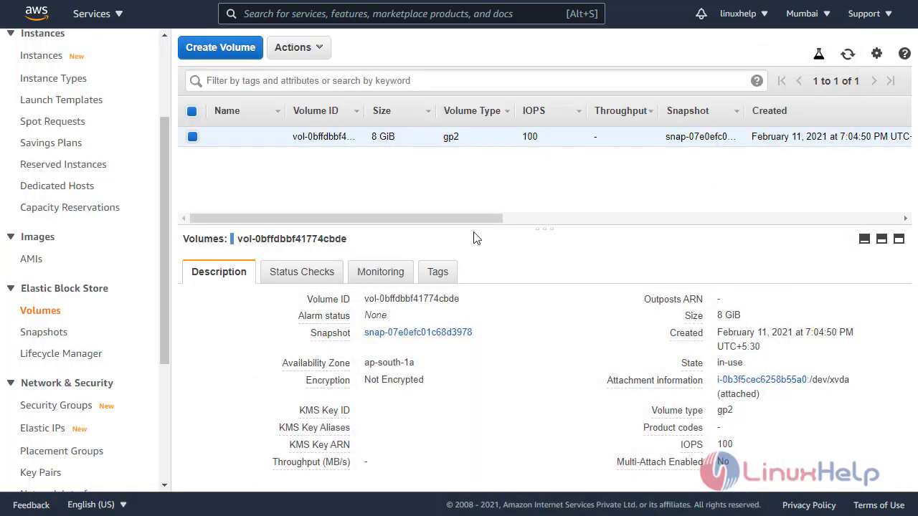